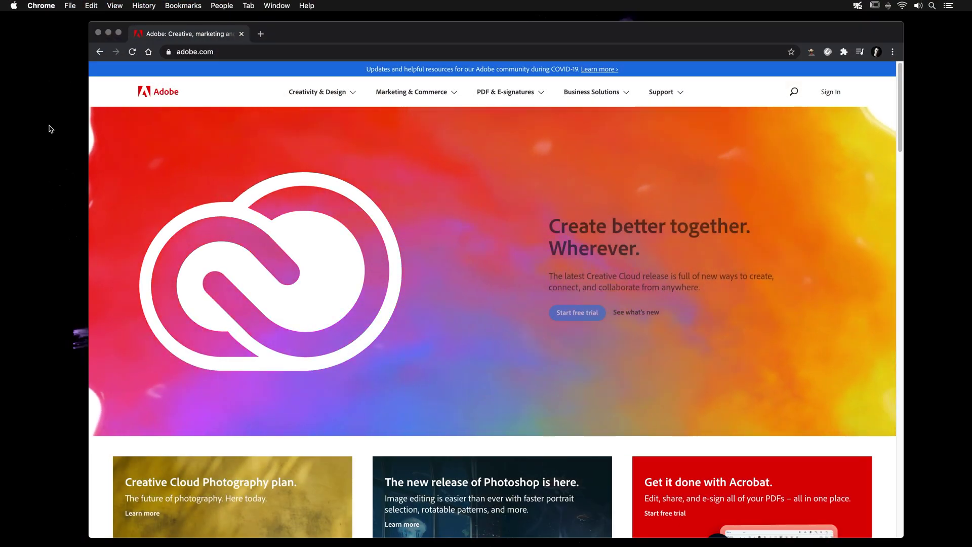
click(343, 93)
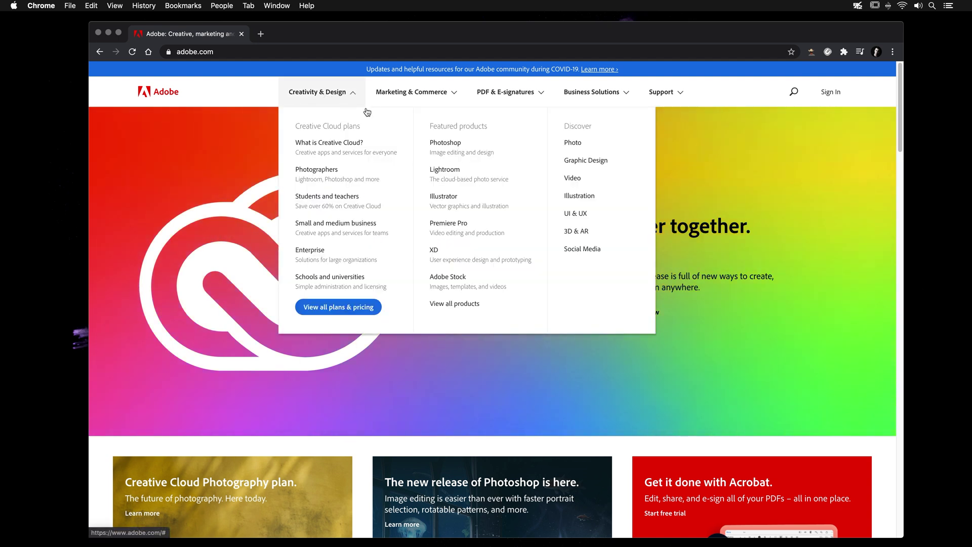
click(605, 198)
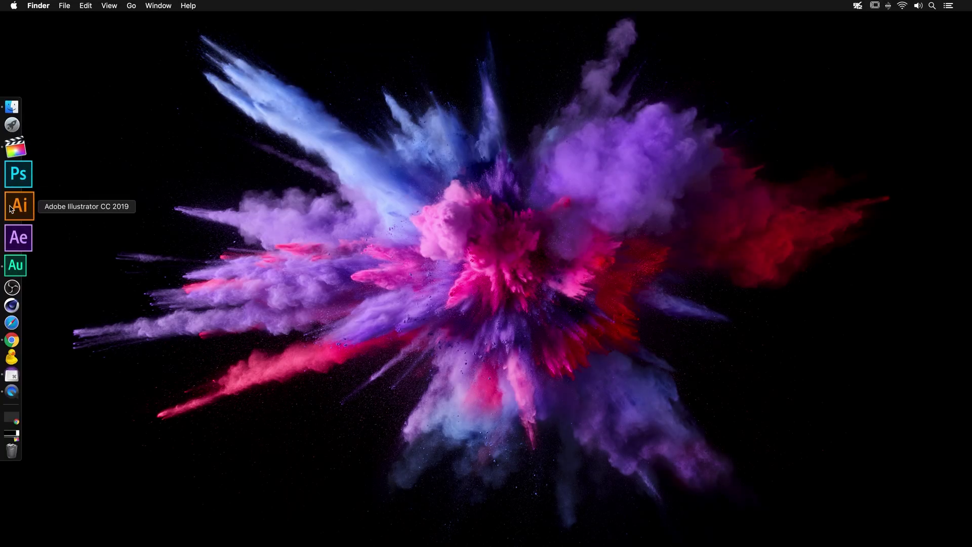
Open Adobe Illustrator CC 2019 and create a new A4 landscape document named Helmet-Art.
click(10, 208)
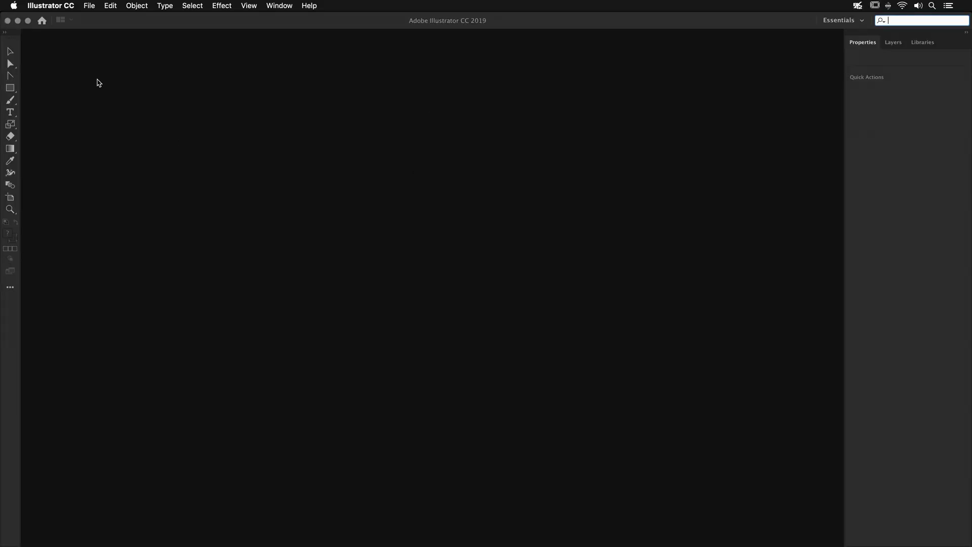
click(89, 7)
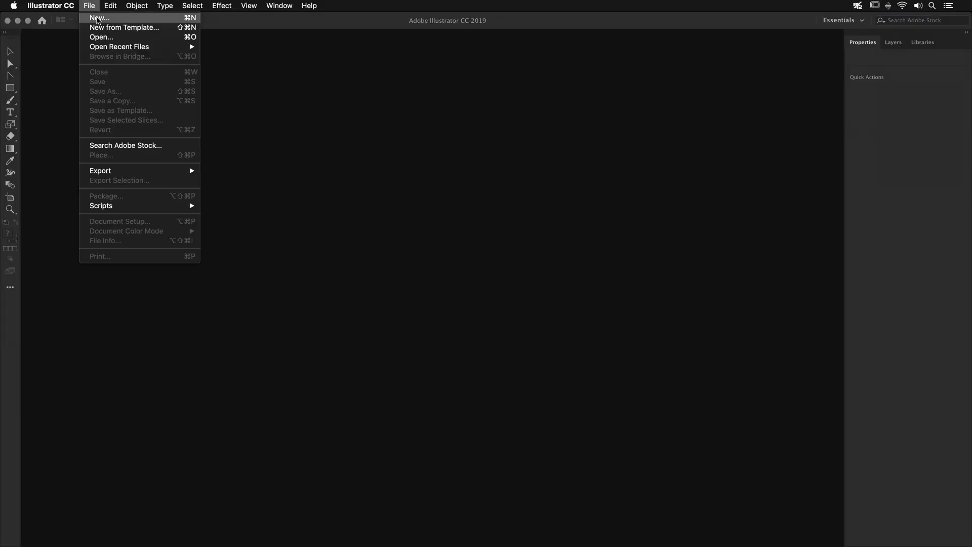
click(98, 20)
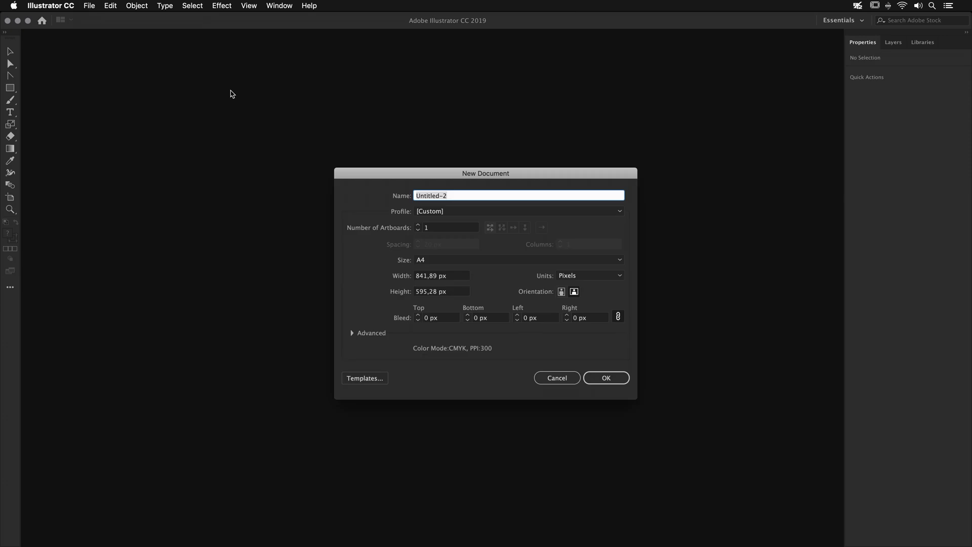
text(Helmet-Ar)
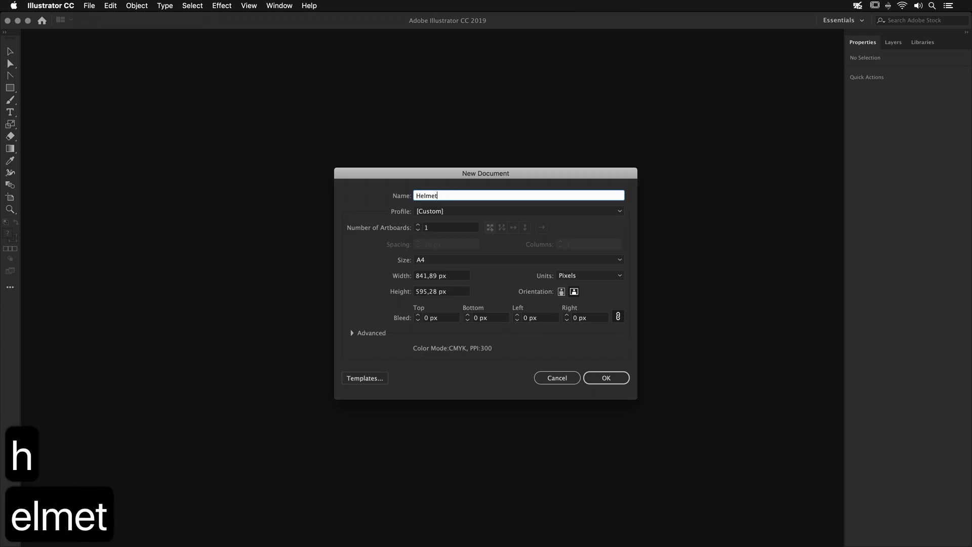
text(t)
click(608, 378)
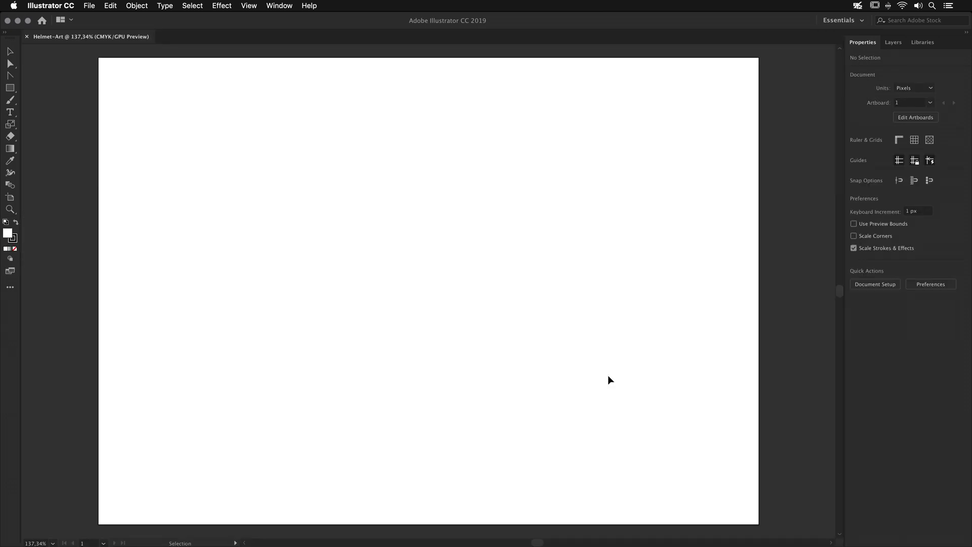
click(10, 88)
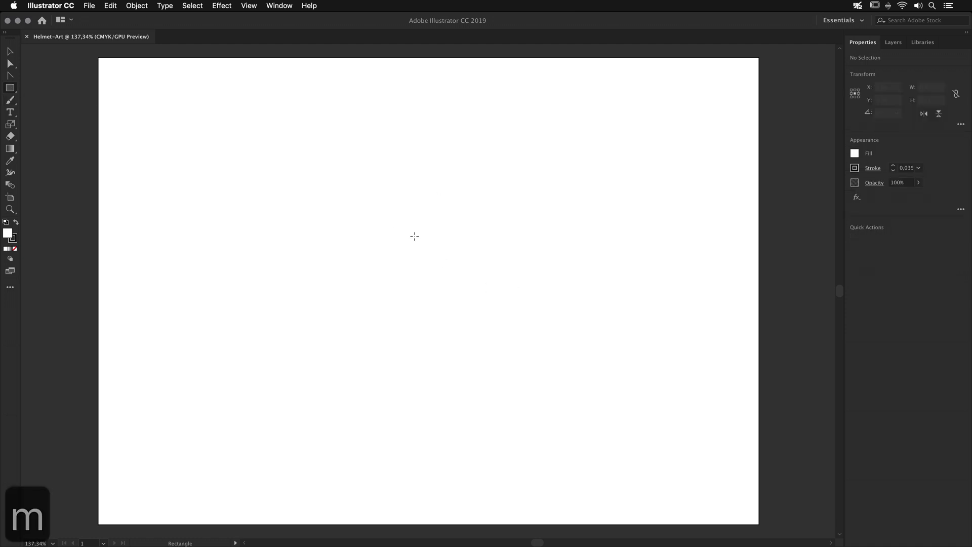
click(414, 236)
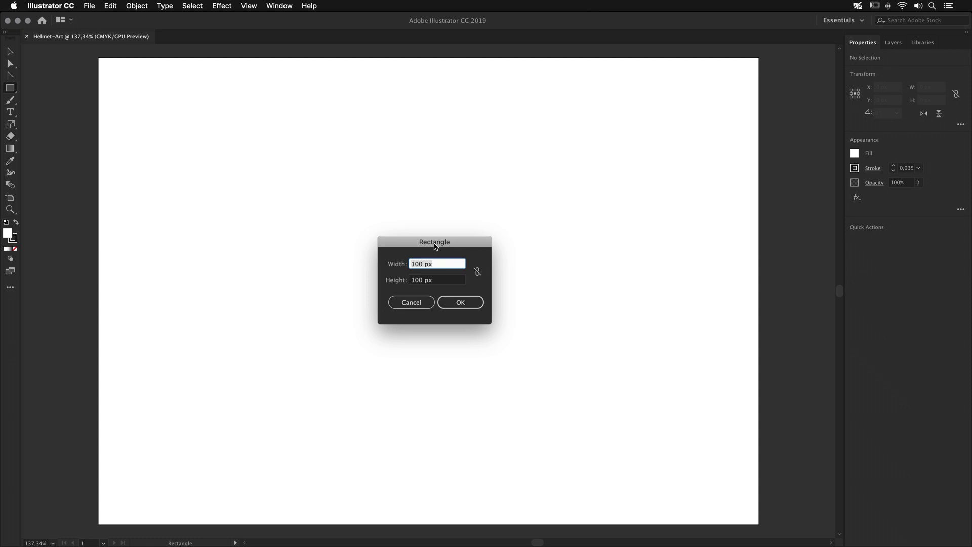
click(411, 302)
Change the general measurement units in the preferences to Centimeters.
key(super+k)
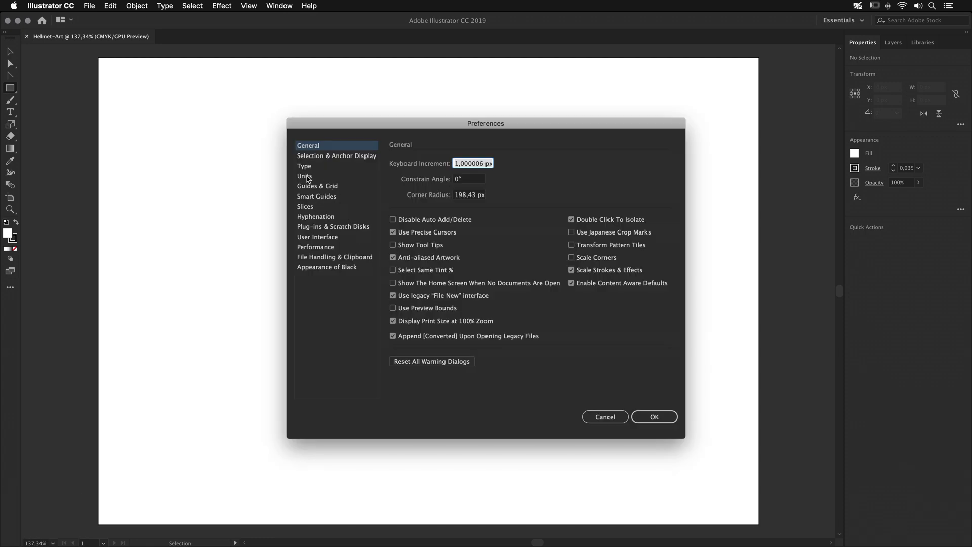
click(306, 176)
click(475, 163)
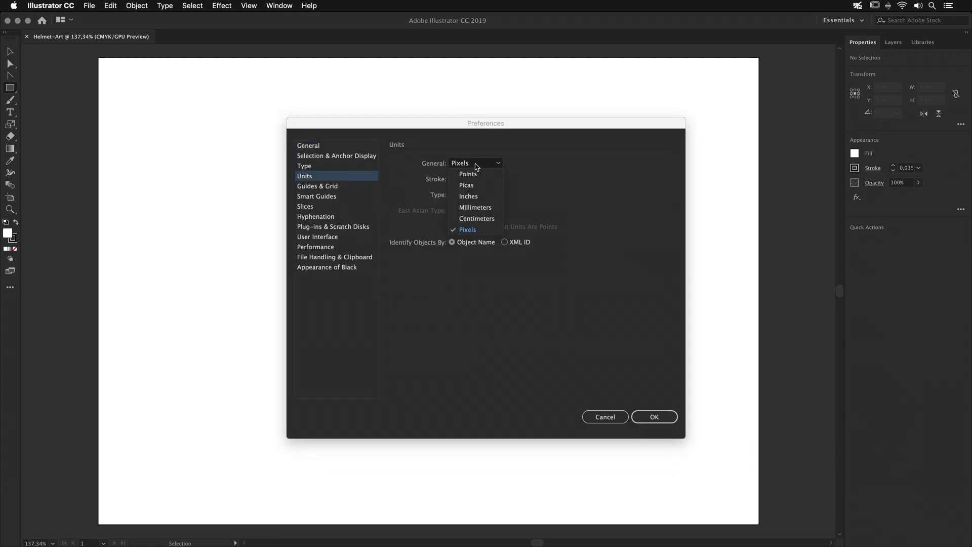
click(477, 218)
click(655, 417)
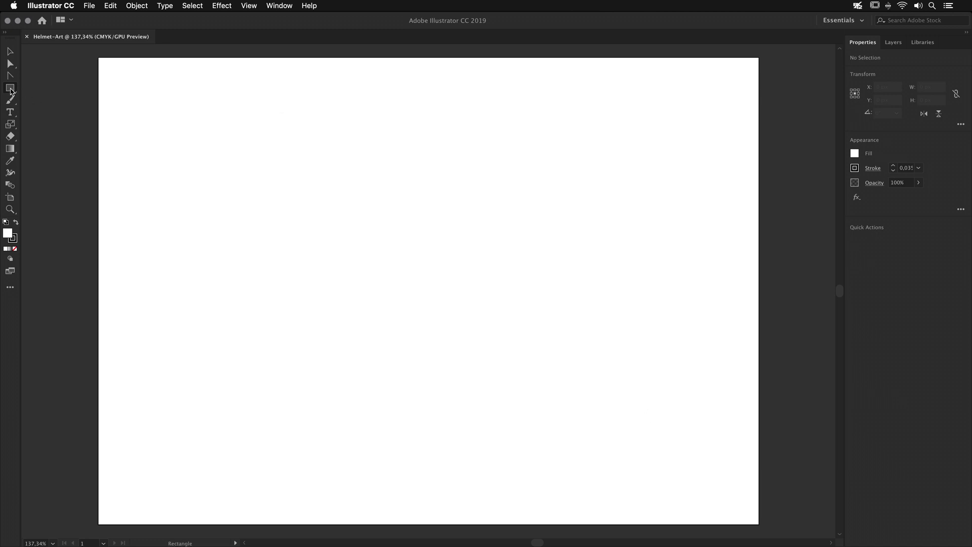
Create a rectangle 14 cm wide and 13 cm high on the artboard.
click(417, 257)
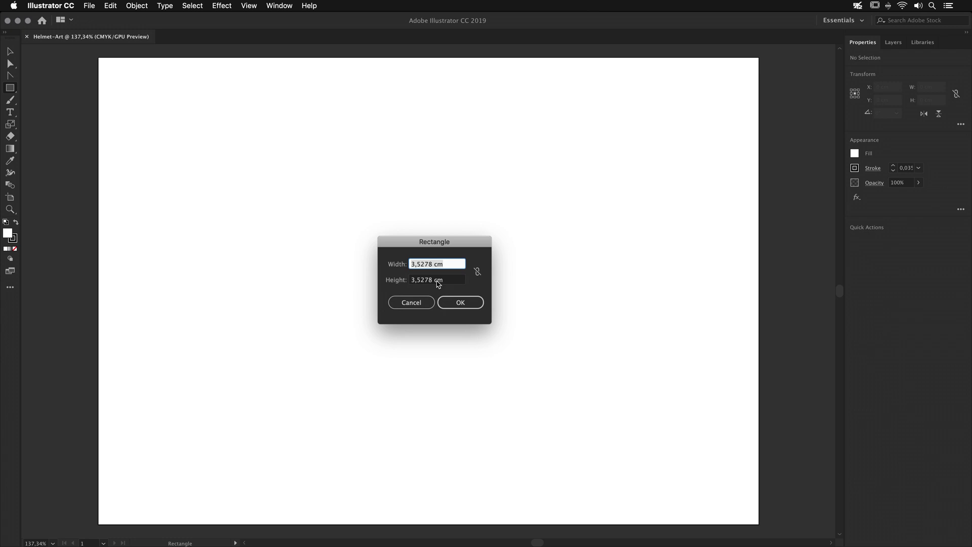
text(14)
key(Tab)
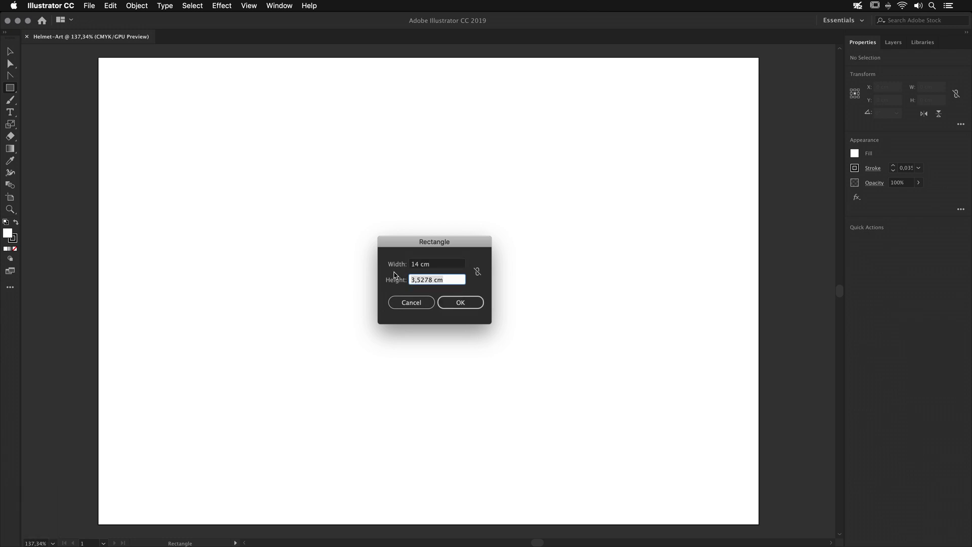
text(14)
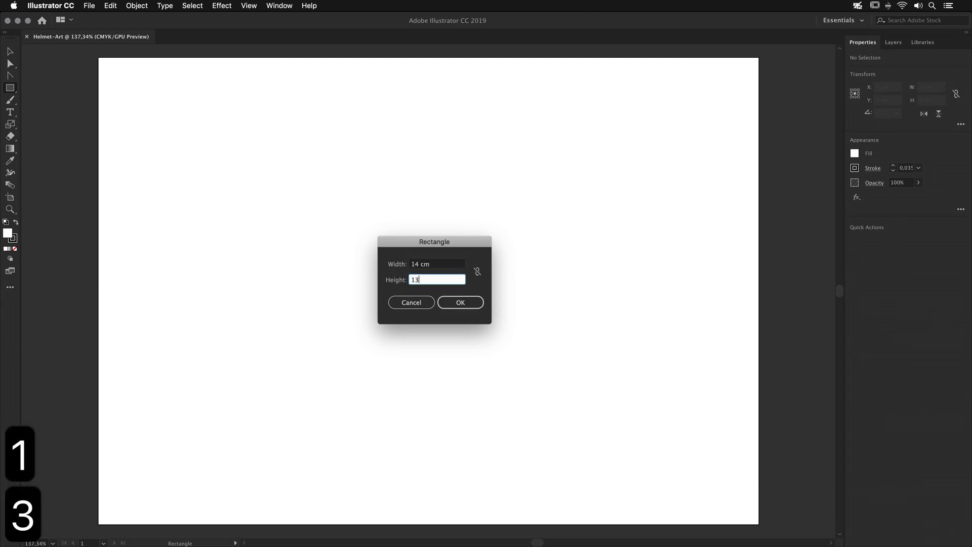
click(458, 304)
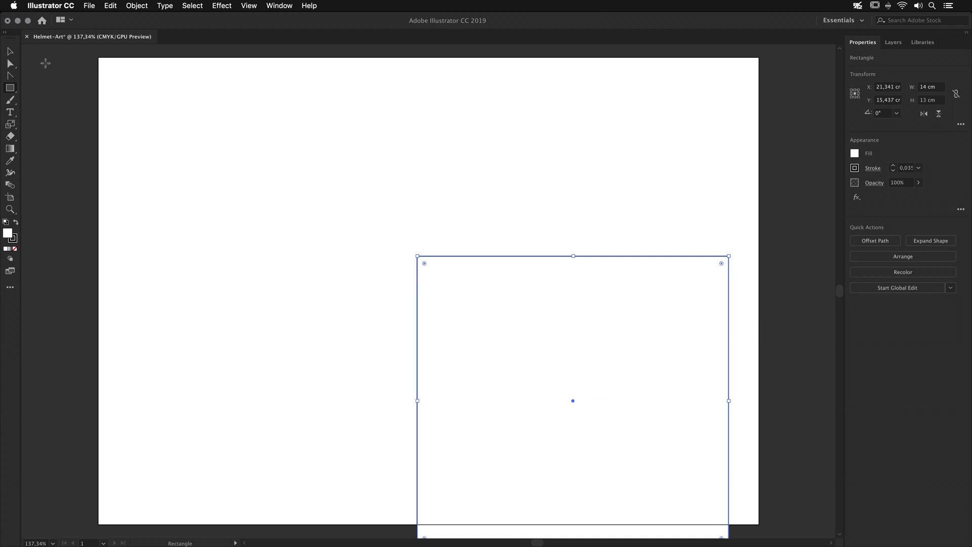
Move the rectangle to roughly the middle of the artboard, vertically centred, with the Selection tool.
click(10, 53)
key(v)
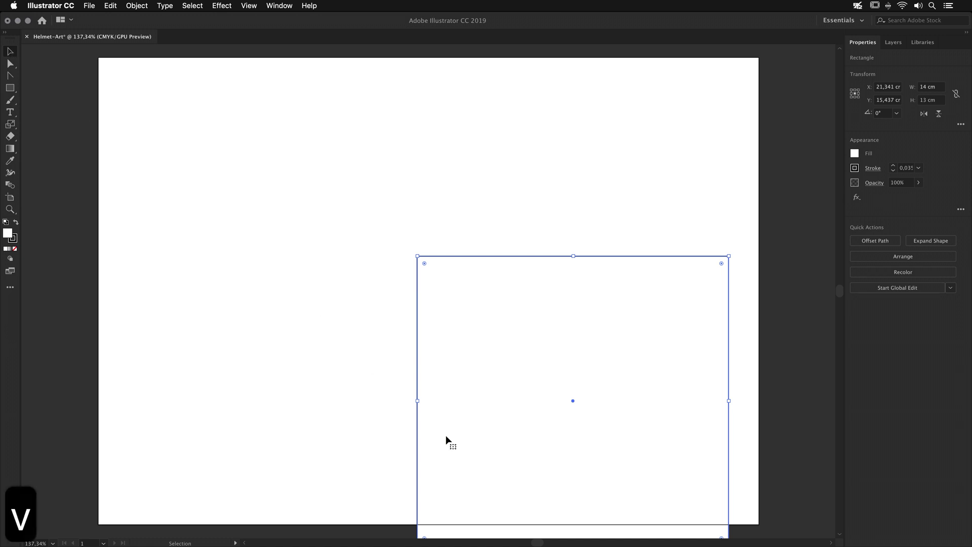
drag(559, 401, 450, 290)
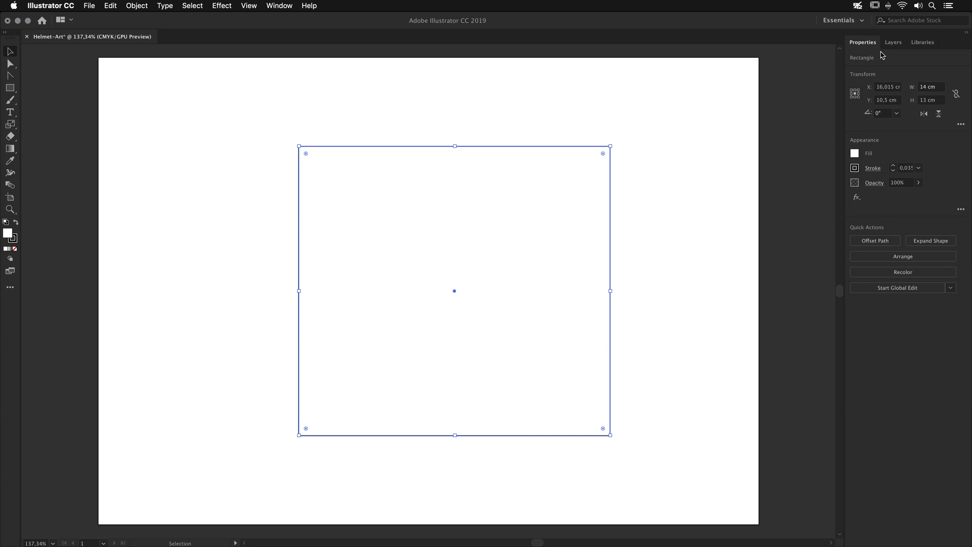
Lock Layer 1 and add a new layer above it named Arts.
click(893, 42)
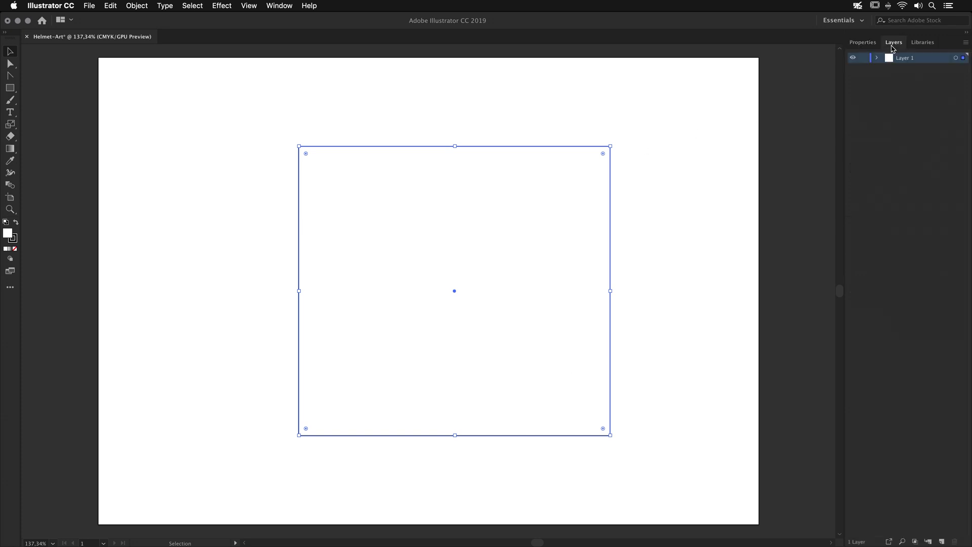
click(866, 58)
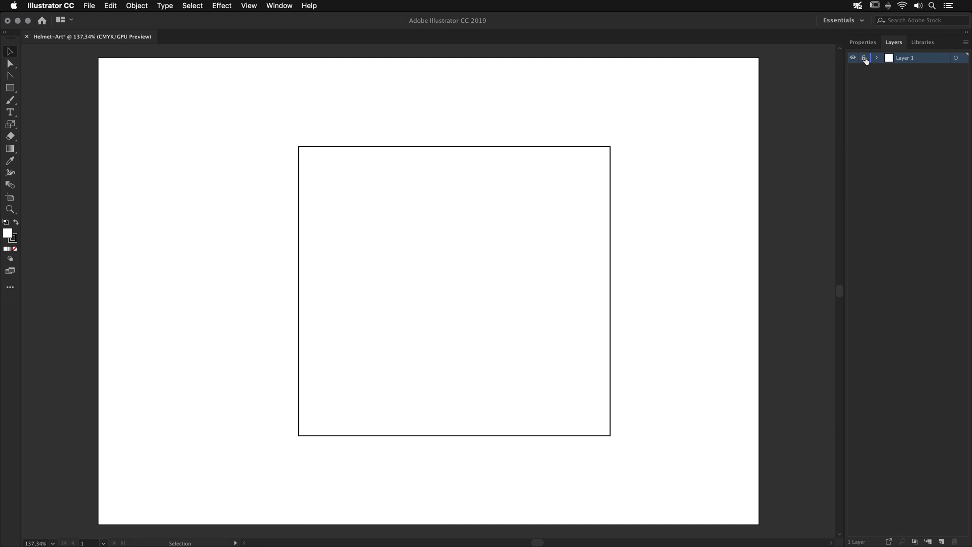
click(942, 542)
double_click(911, 60)
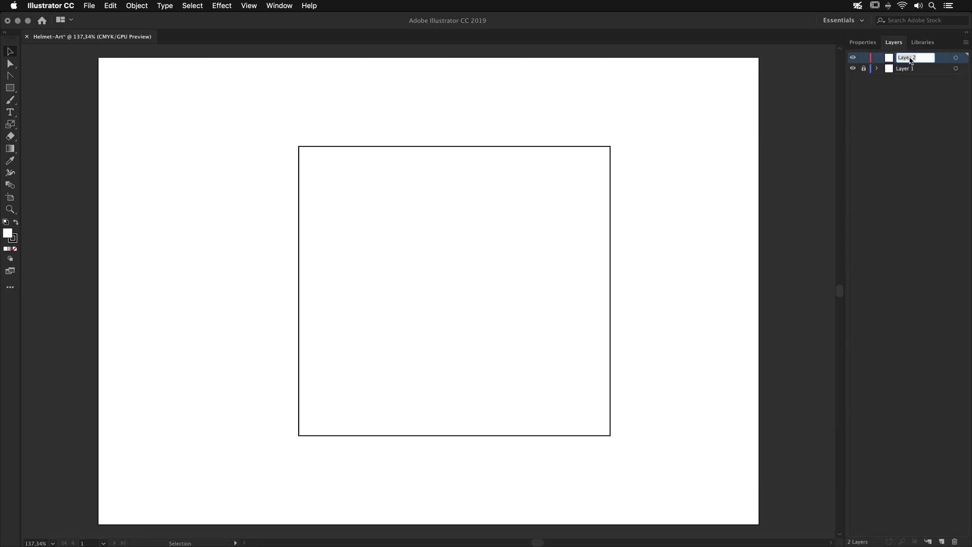
text(Arts)
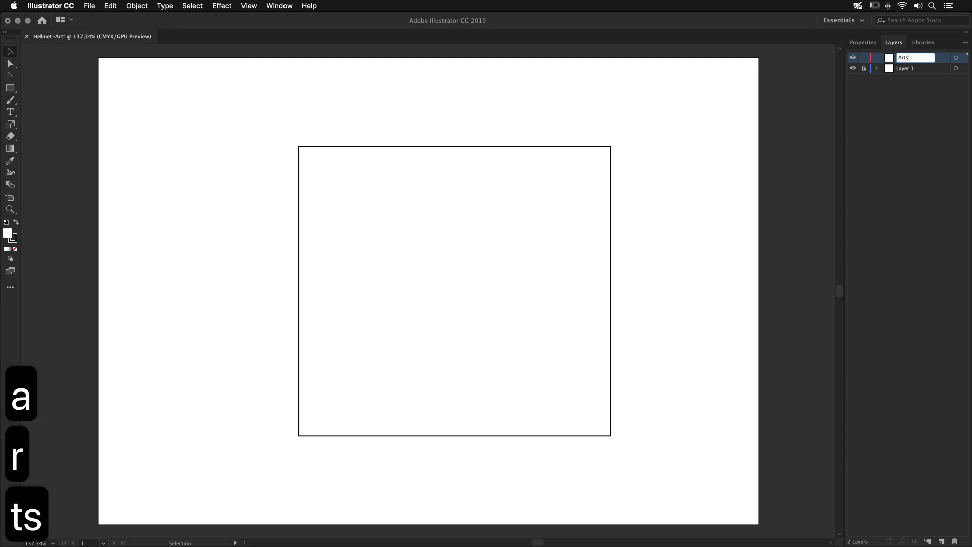
key(Return)
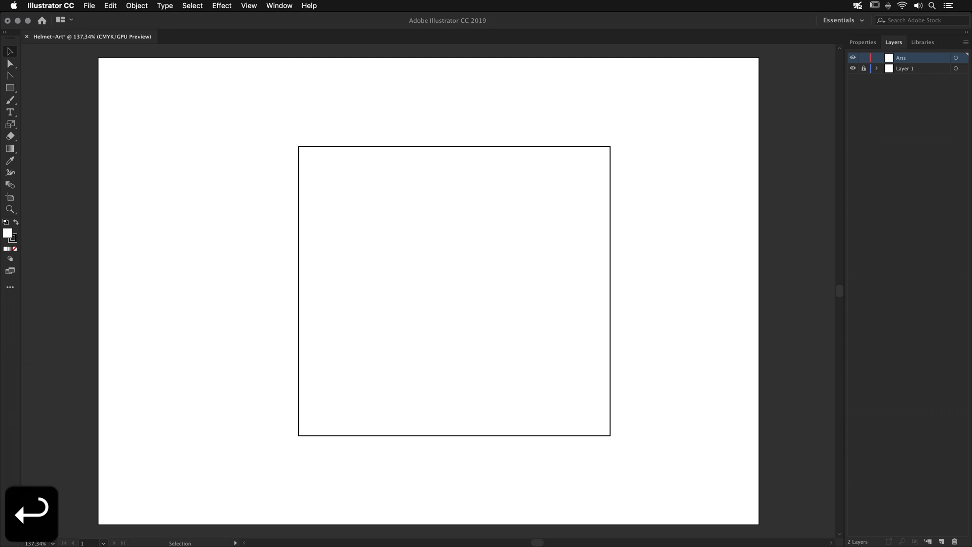
drag(282, 127, 663, 512)
drag(662, 108, 237, 494)
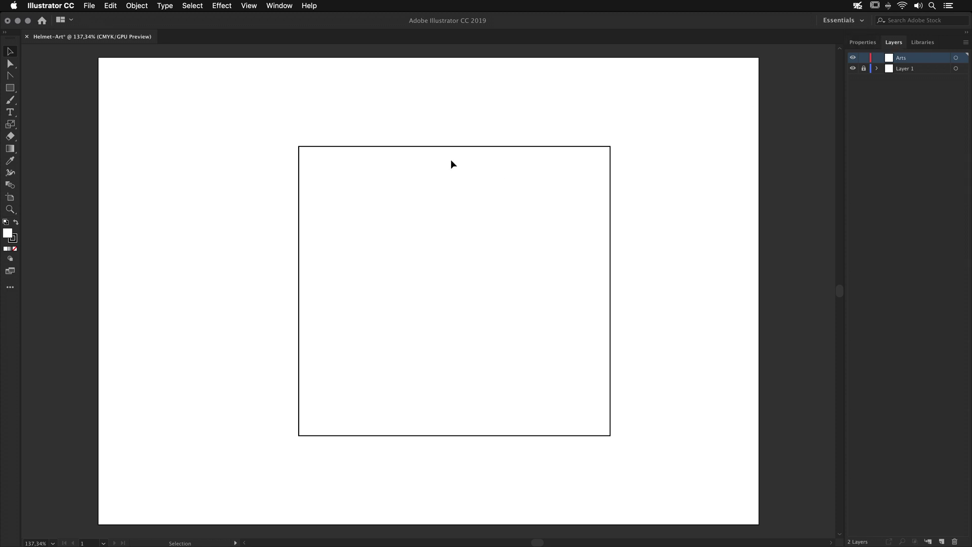
click(280, 6)
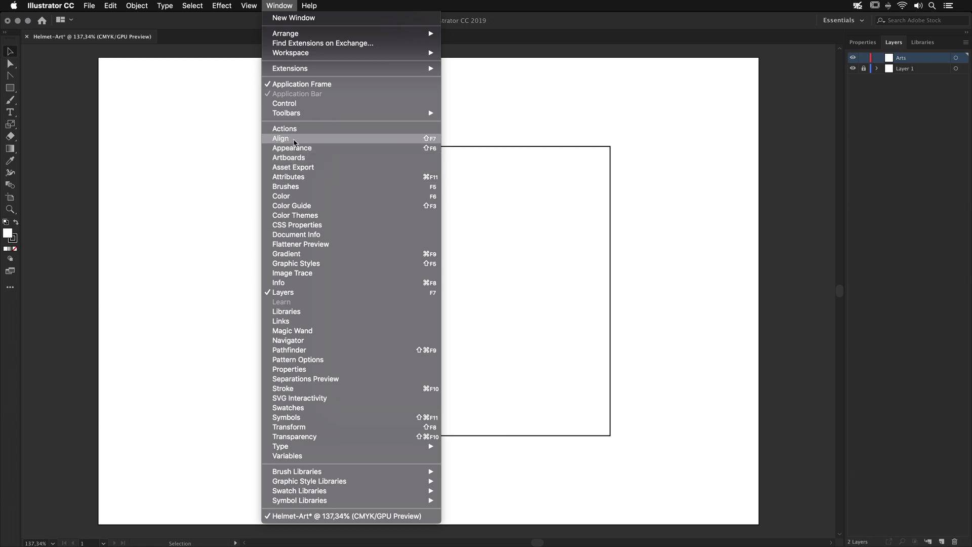
click(495, 118)
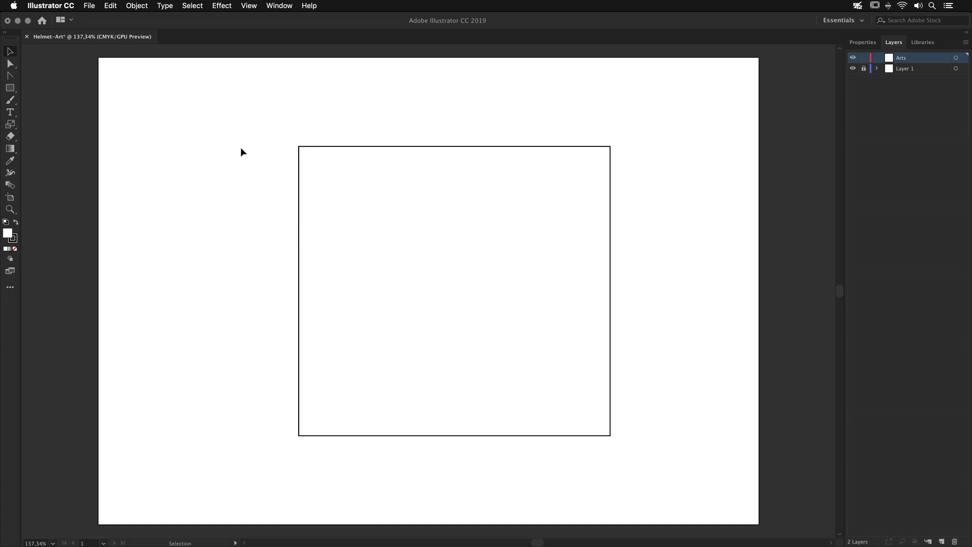
Add the word "The" near the rectangle's upper-left corner and "Highway" below it as separate text objects.
key(t)
click(336, 168)
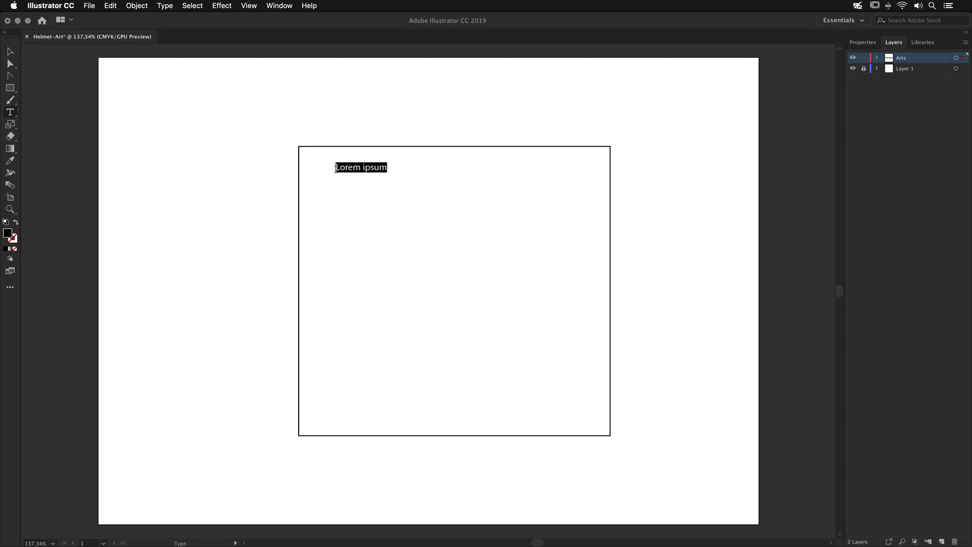
text(The)
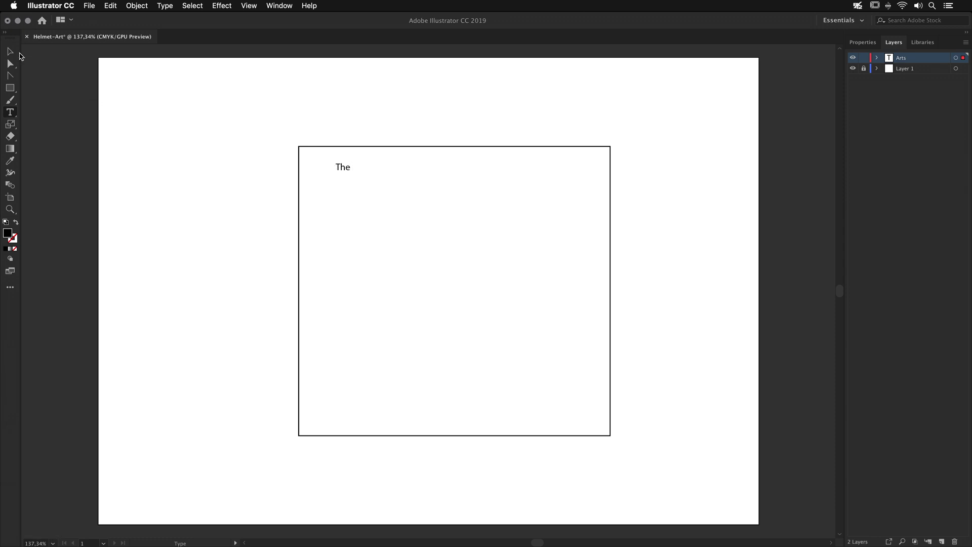
key(Escape)
key(t)
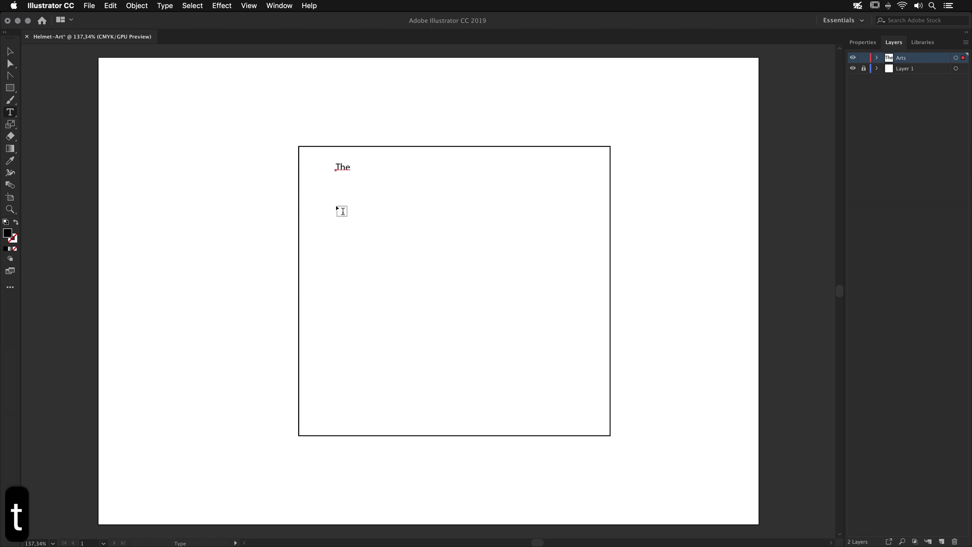
click(335, 192)
text(Highway)
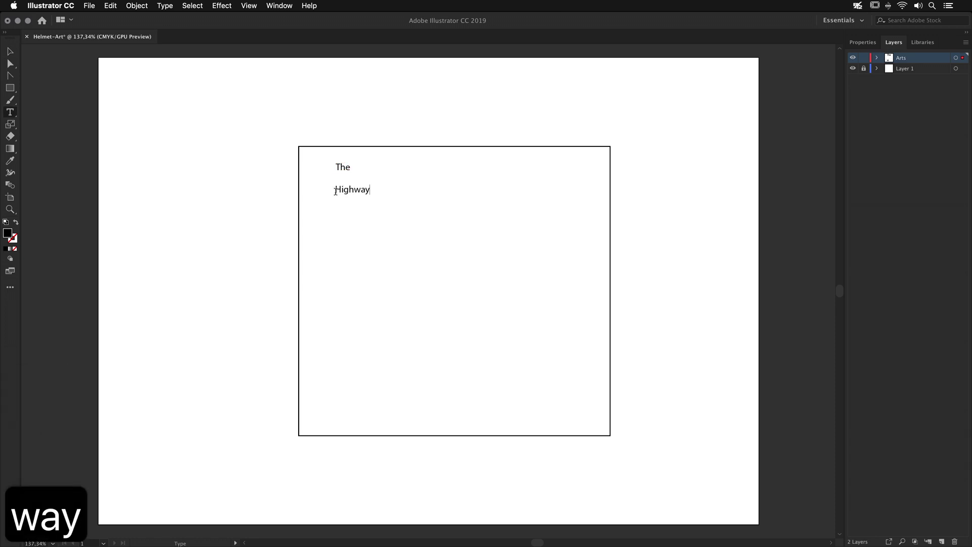
key(Escape)
Add the words "To" and "Hell" as two more separate text objects beneath "Highway".
key(t)
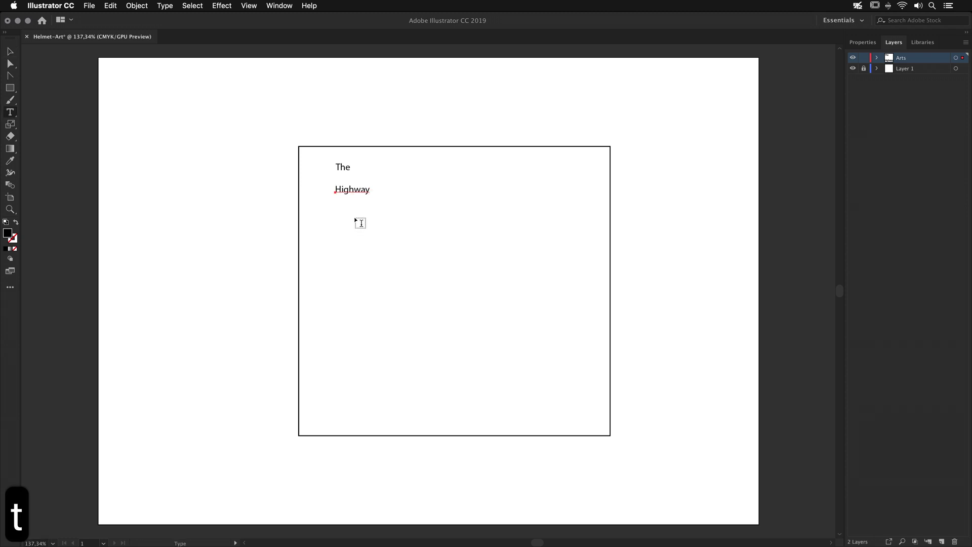
click(336, 213)
text(To)
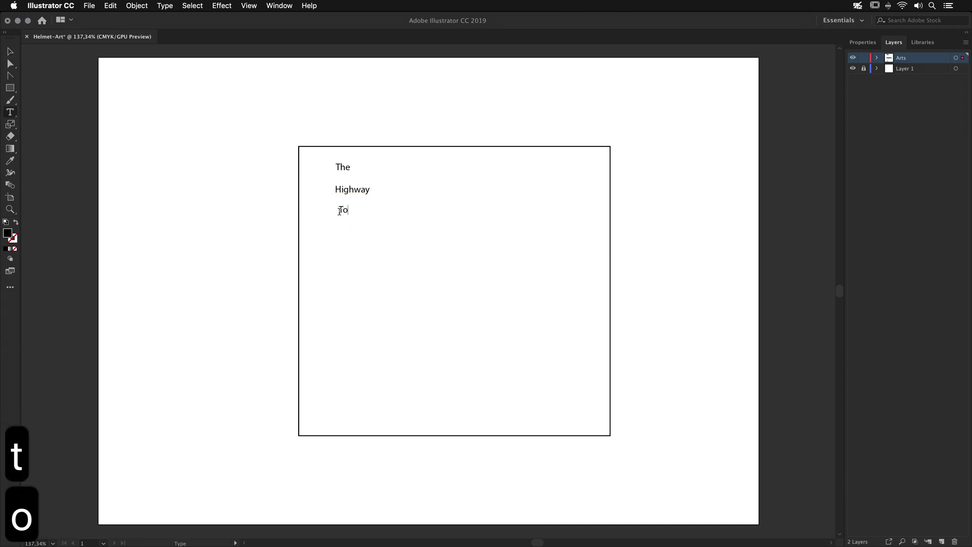
key(Escape)
click(345, 224)
key(t)
click(351, 229)
text(H)
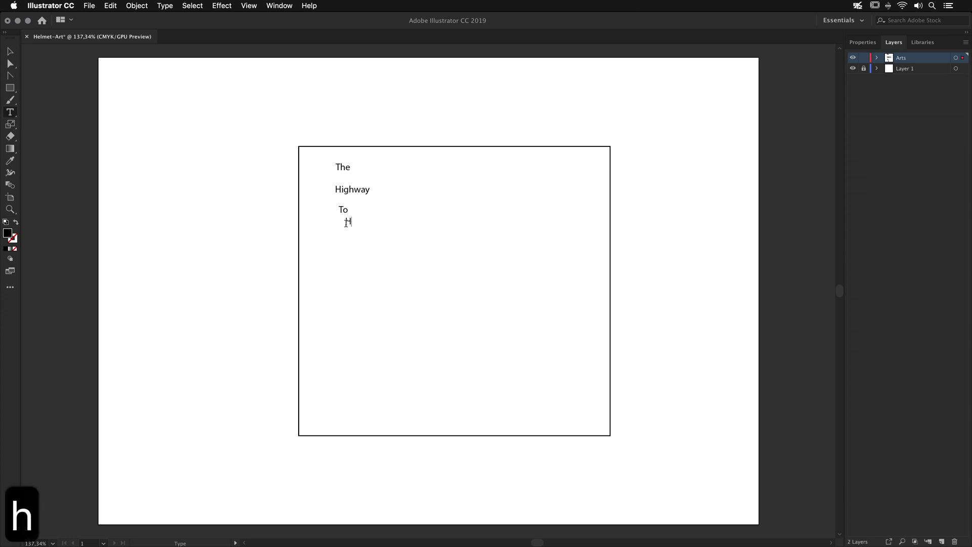
text(ell)
key(Escape)
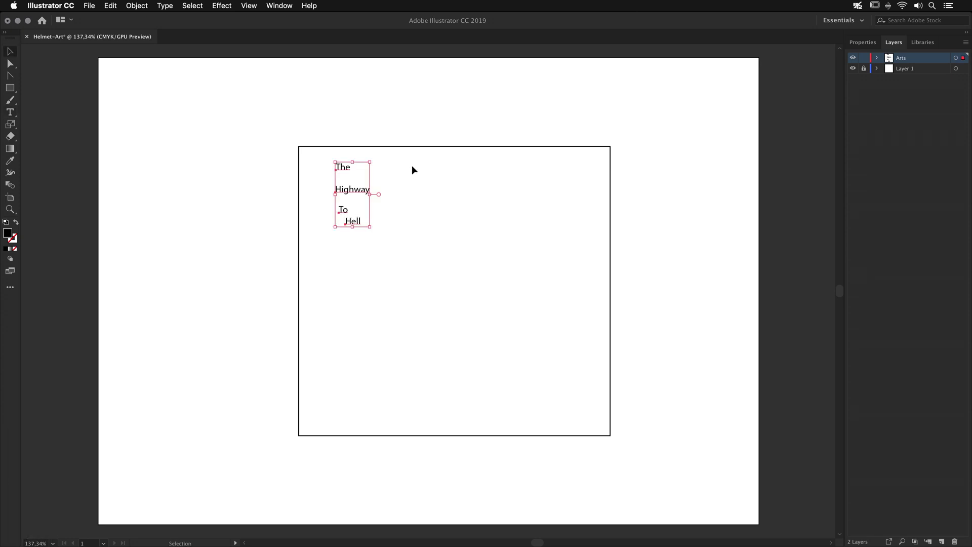
Select all four words and scale them up proportionally until they reach the rectangle's lower edge.
drag(403, 154, 309, 253)
drag(370, 227, 552, 425)
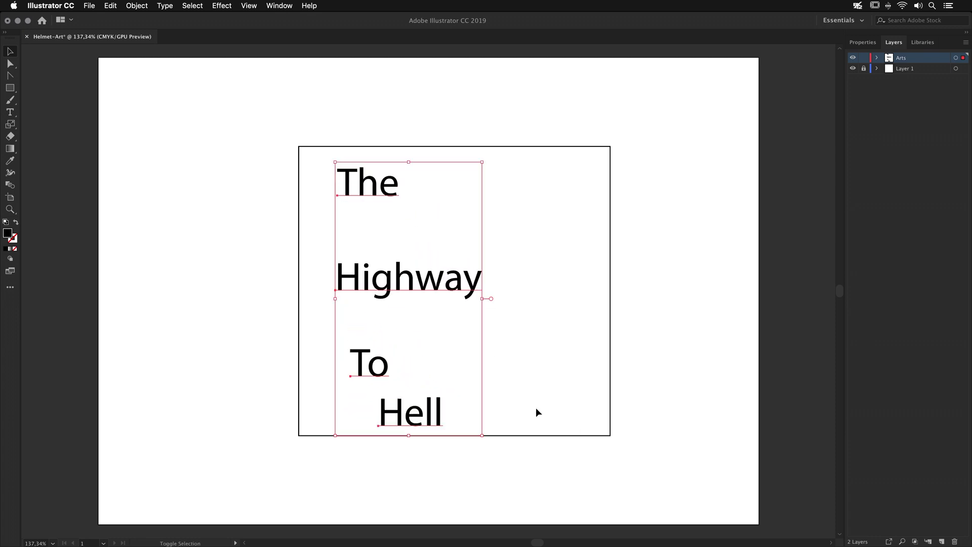
Enlarge the four words and tighten their vertical spacing inside the rectangle, with "Hell" offset to the right below "To".
click(424, 375)
drag(438, 410, 428, 350)
click(454, 317)
key(super+z)
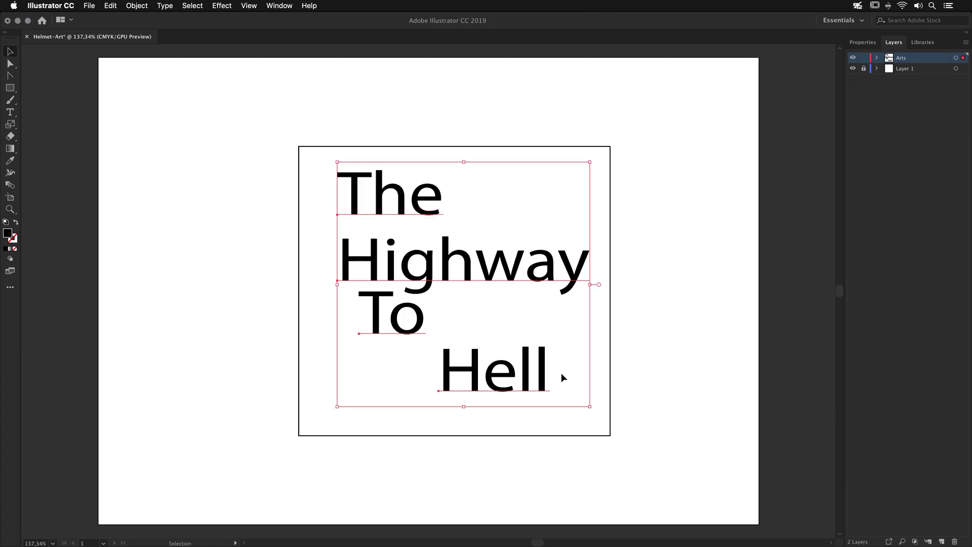
Change the font of all four selected words to Vintage Party FreeVersion.
key(super+t)
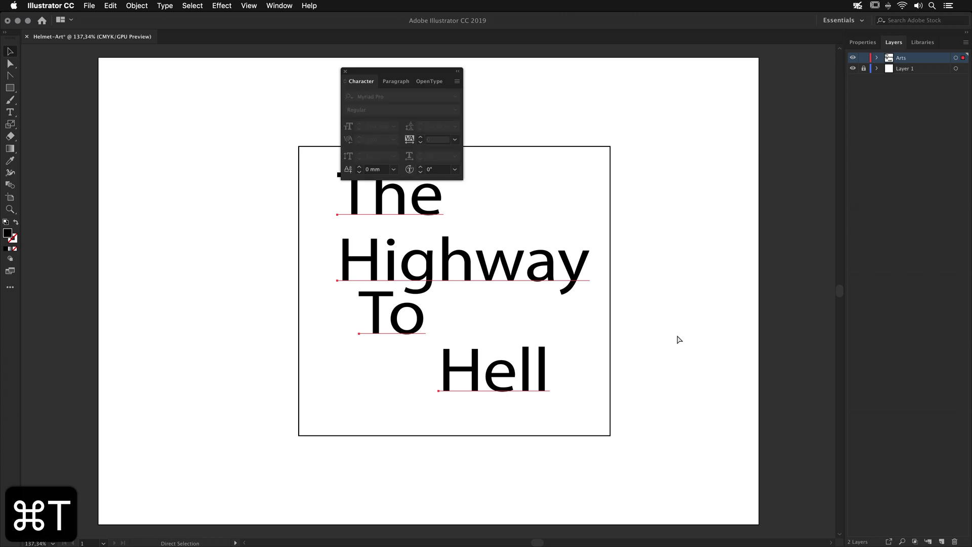
drag(433, 71, 589, 71)
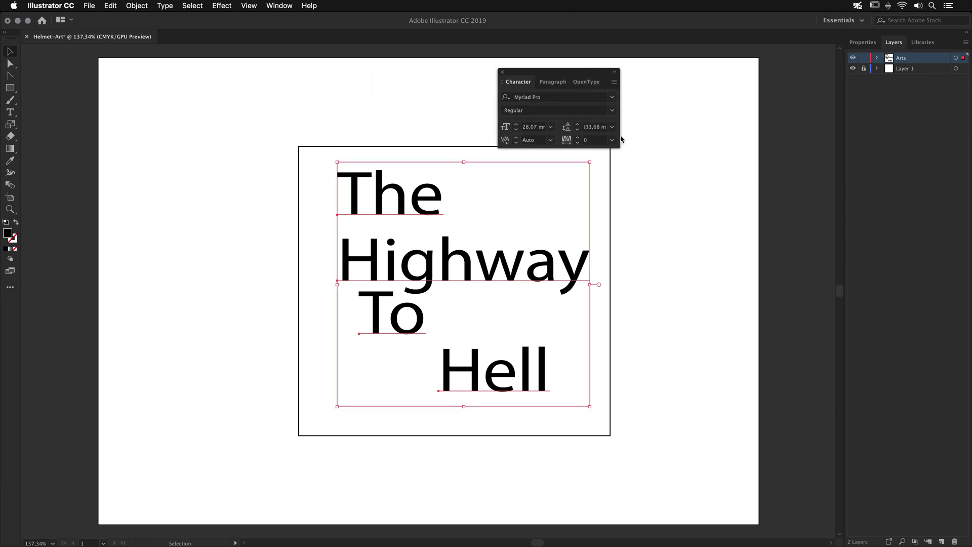
click(562, 97)
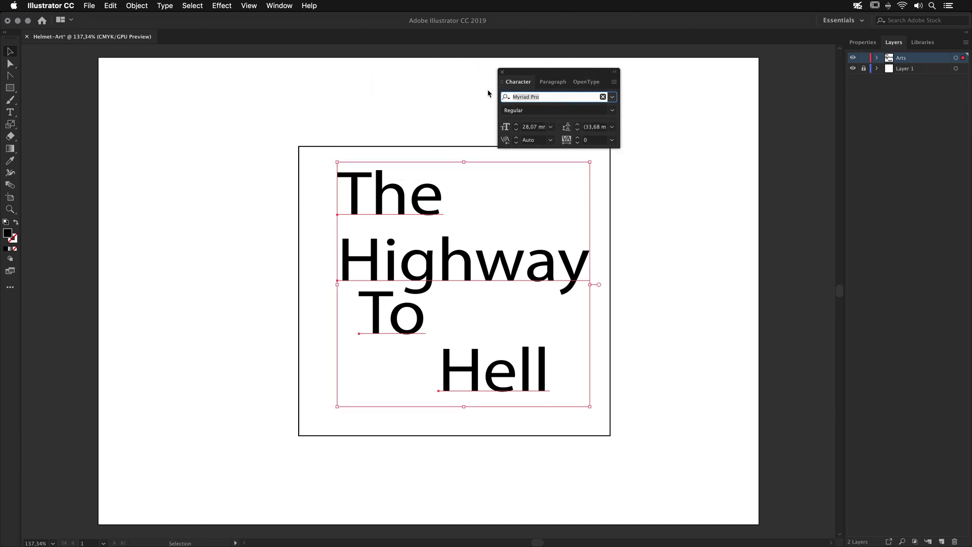
text(Vintage)
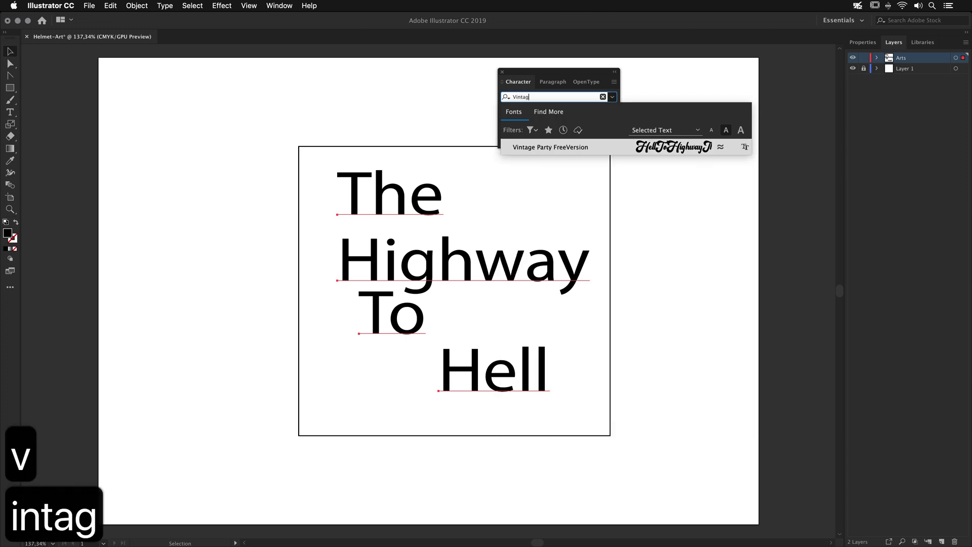
click(527, 147)
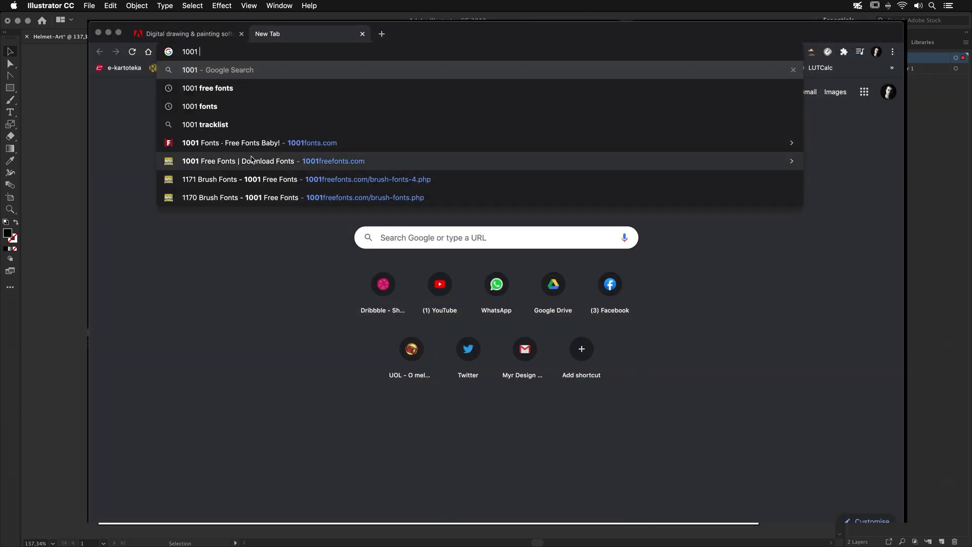
Switch to the web browser, open the Brush category on 1001freefonts.com and search the site for "vintage Party".
click(256, 163)
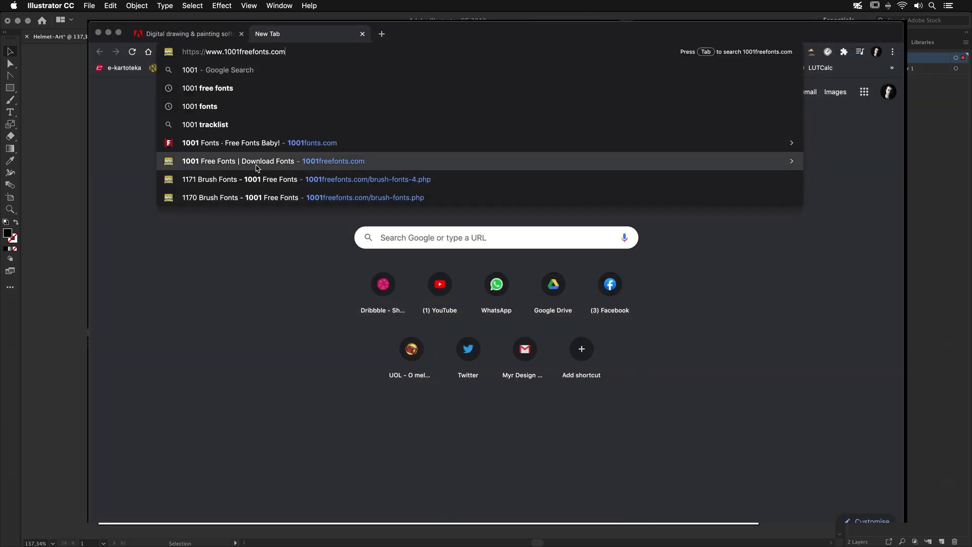
click(324, 173)
scroll(322, 288, up, 3)
click(674, 71)
text(vintage)
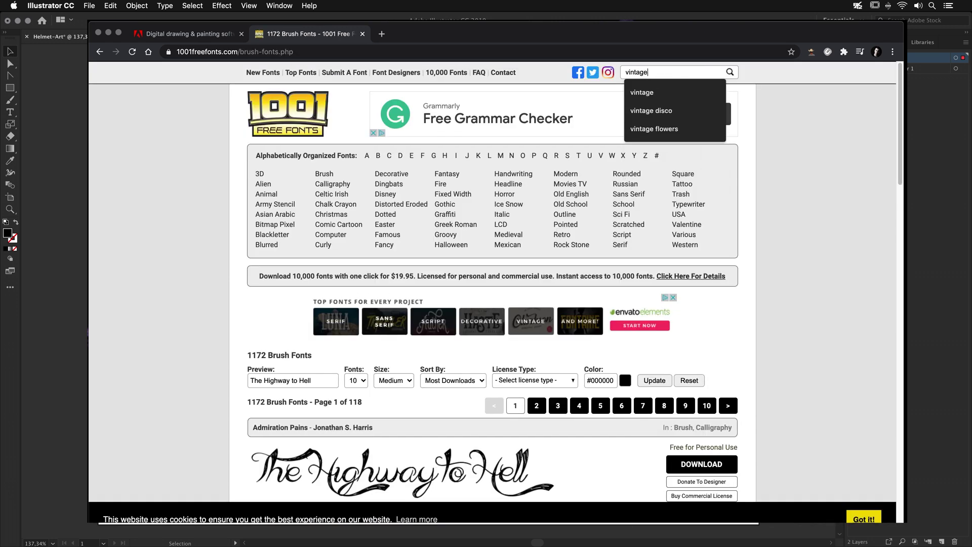
text( Party)
key(Return)
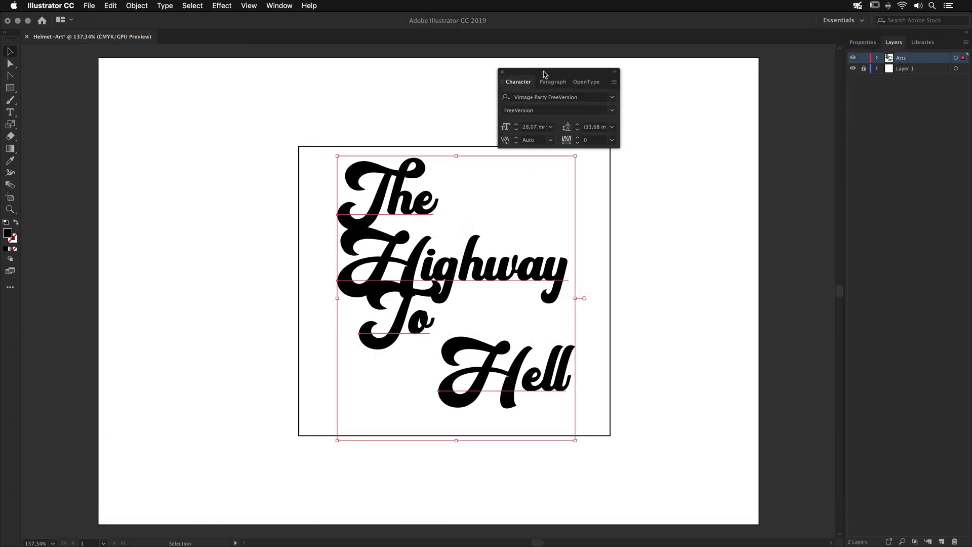
Move "To" down beside "Hell" and shift "Highway" slightly down so the script words no longer overlap.
drag(545, 72, 664, 71)
click(611, 234)
drag(430, 343, 400, 388)
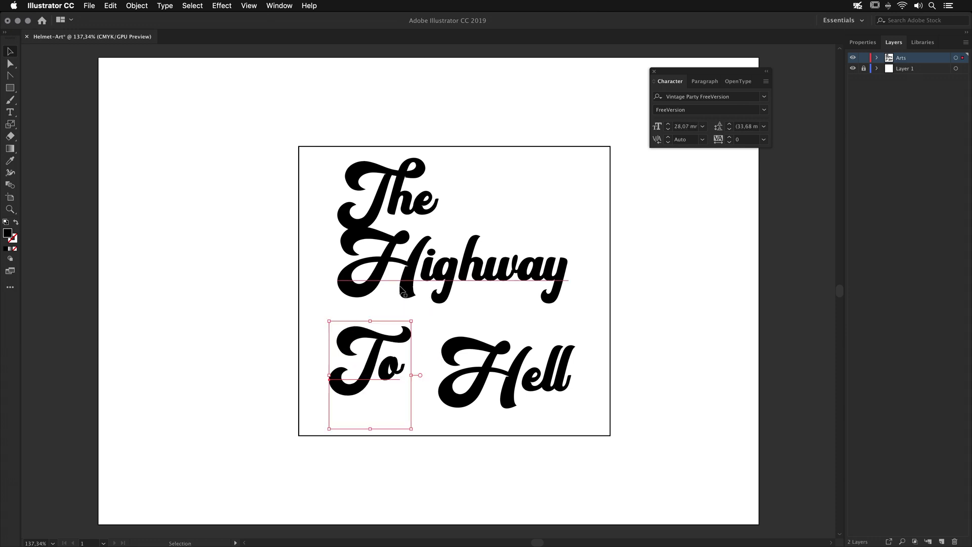
drag(402, 292, 394, 307)
Select all four words and expand them into vector outlines, checking the paths in Outline view.
drag(622, 136, 270, 448)
click(251, 133)
drag(256, 115, 754, 526)
click(737, 508)
key(a)
key(super+a)
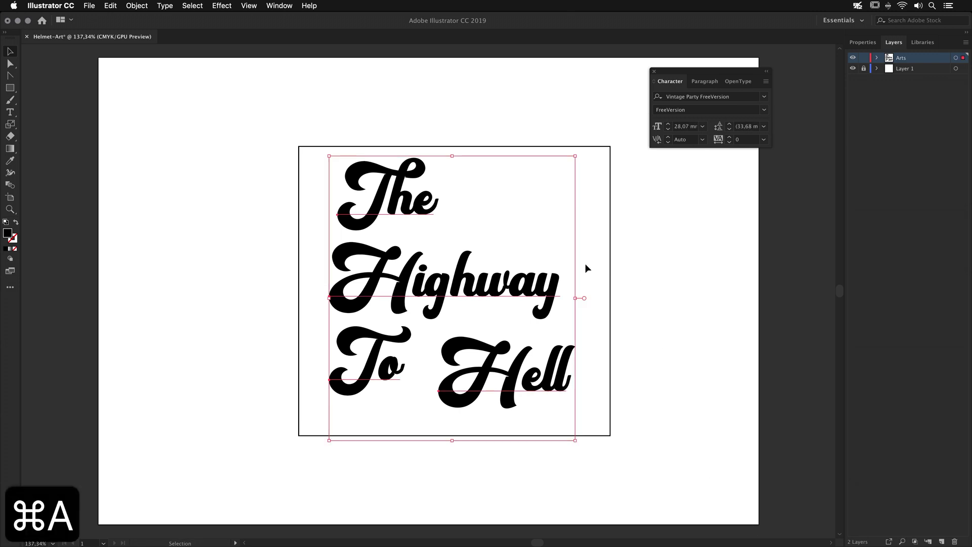
click(137, 6)
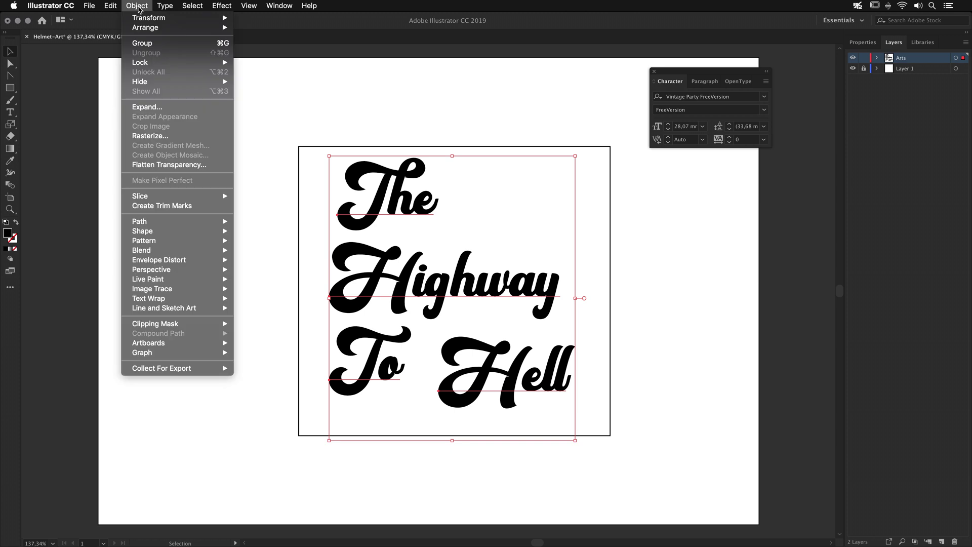
click(150, 107)
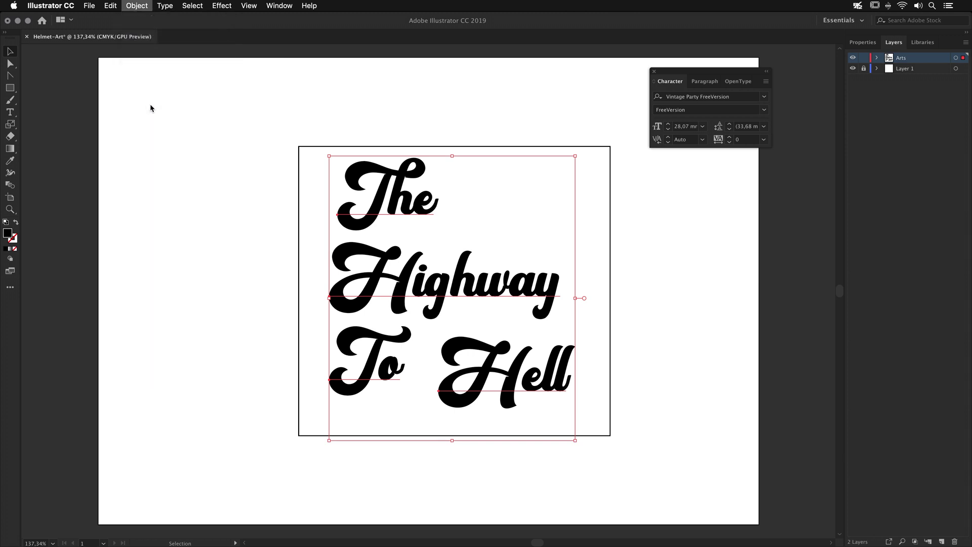
click(515, 341)
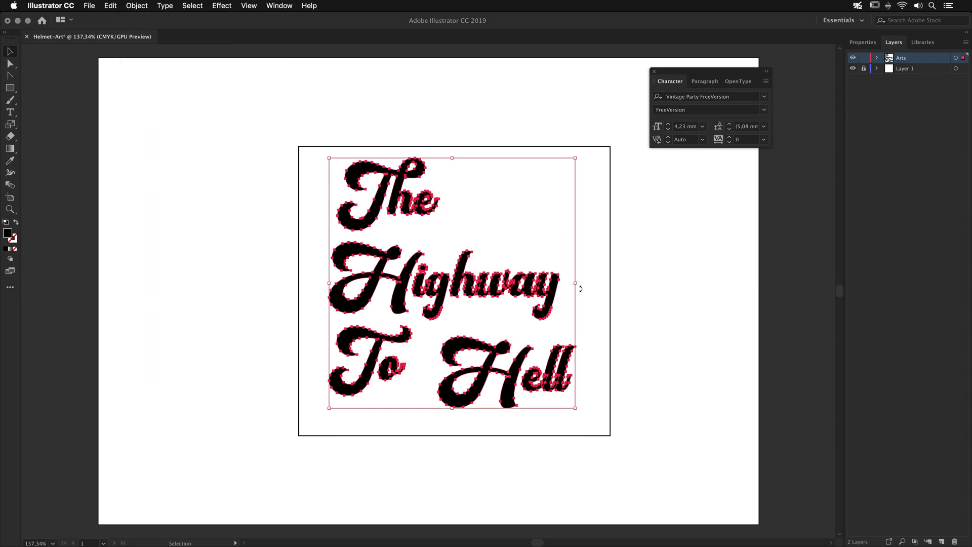
key(super+y)
click(537, 198)
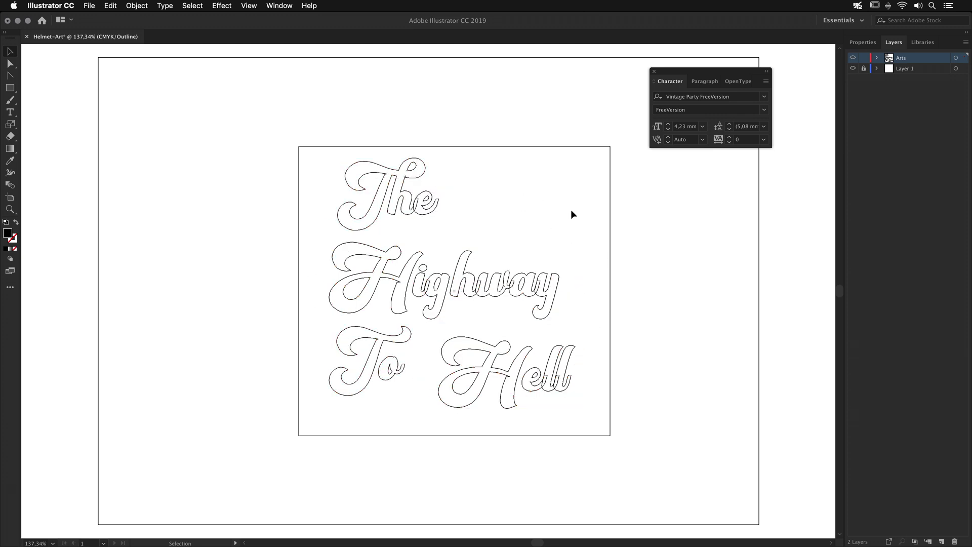
key(super+y)
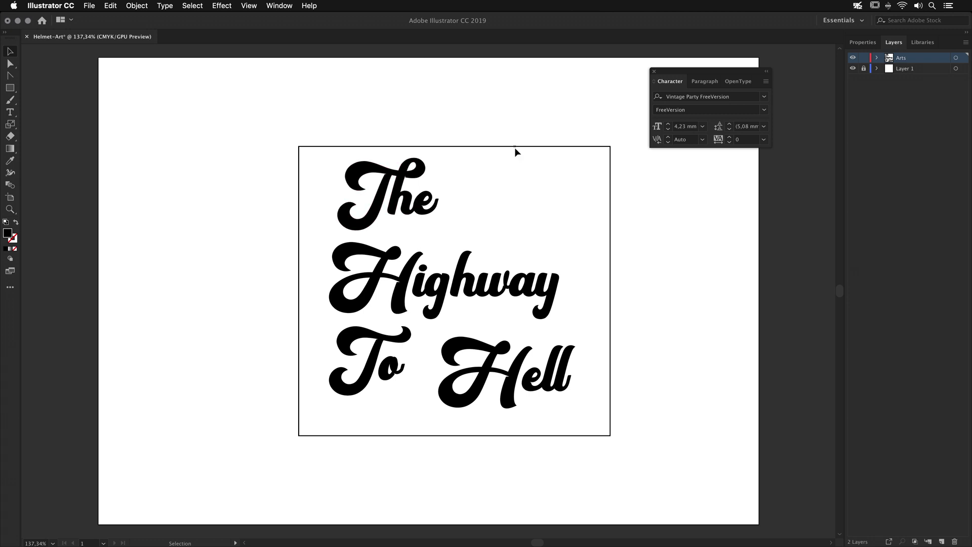
Apply a horizontal Arc warp with 27% bend to "The" and position the word centrally above "Highway".
drag(572, 146, 259, 234)
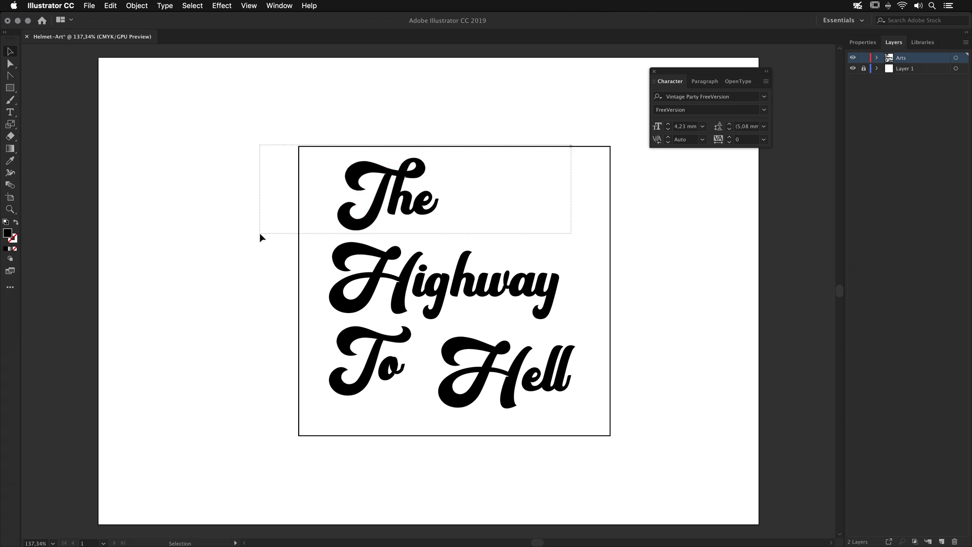
click(233, 8)
mouse_move(271, 155)
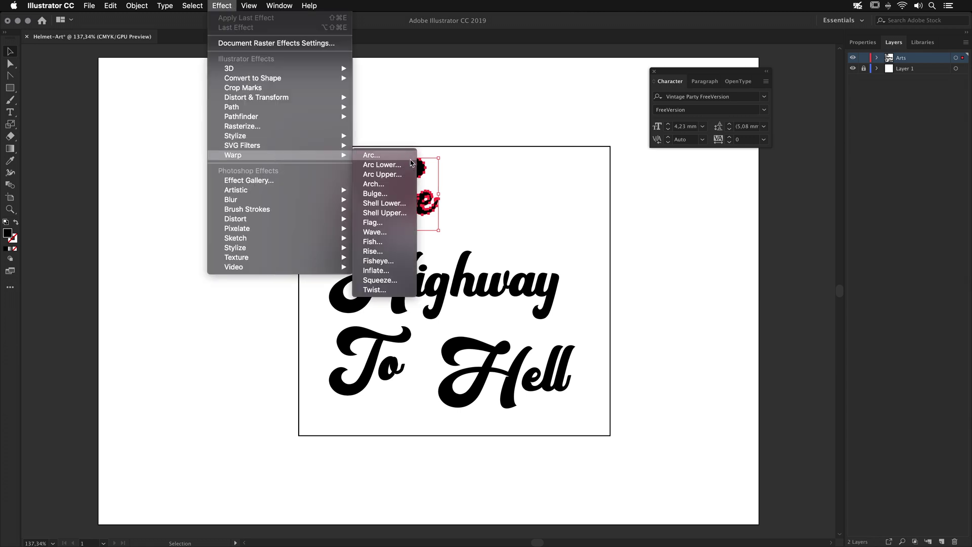
click(400, 155)
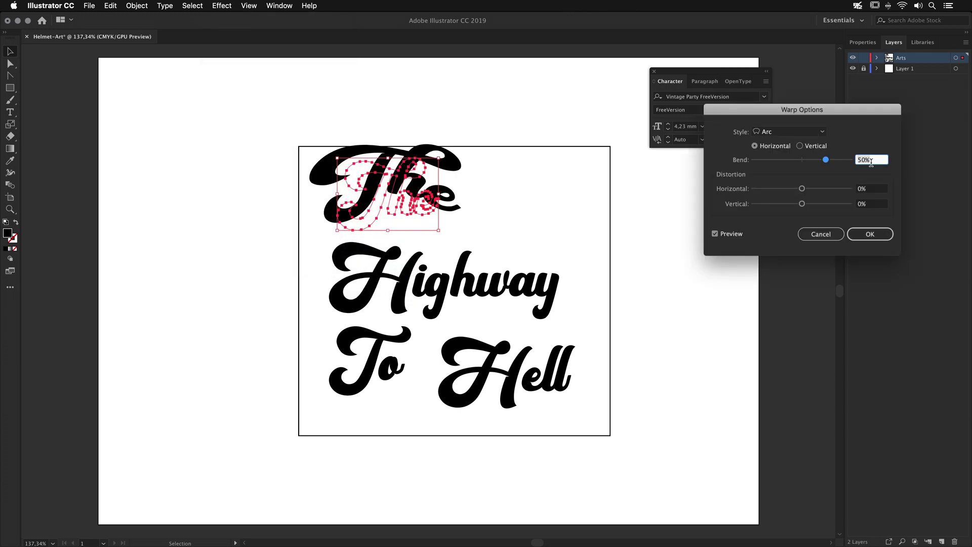
text(26)
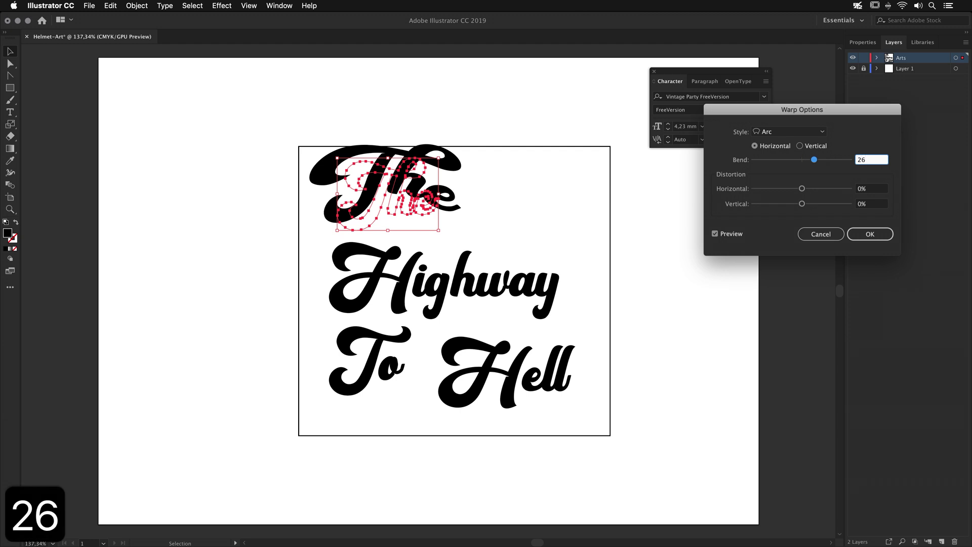
key(BackSpace)
text(7)
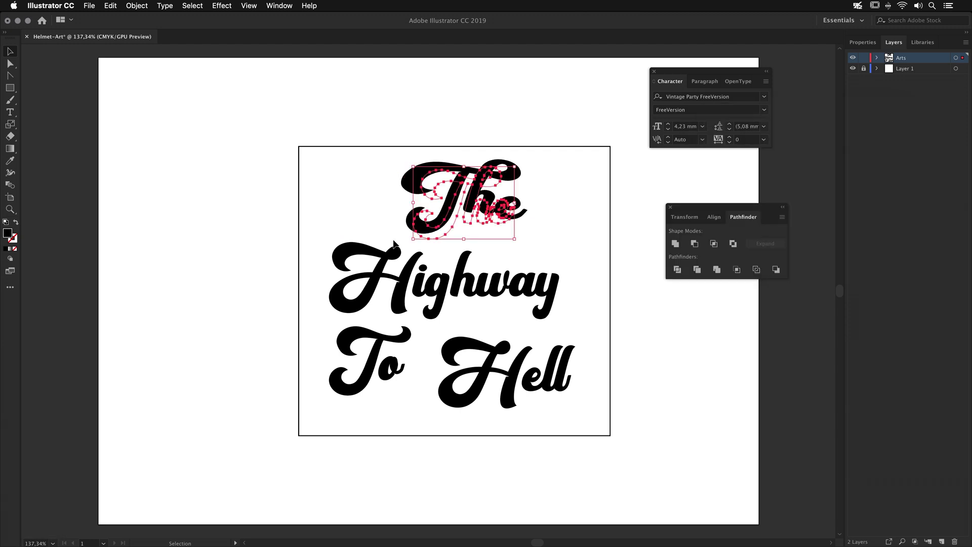
Expand the appearance of the warped "The" and unite its letters with Pathfinder, checking the paths in Outline view.
click(136, 6)
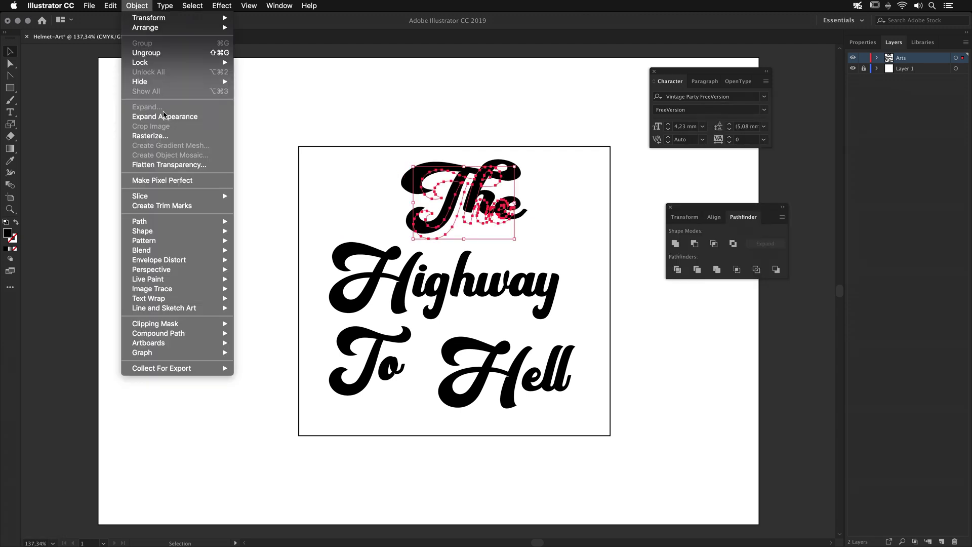
click(164, 117)
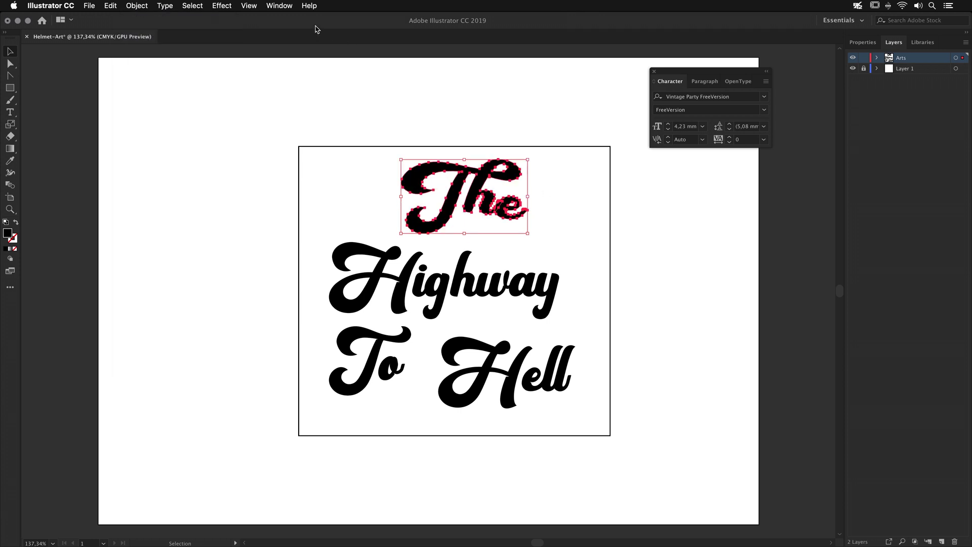
click(279, 5)
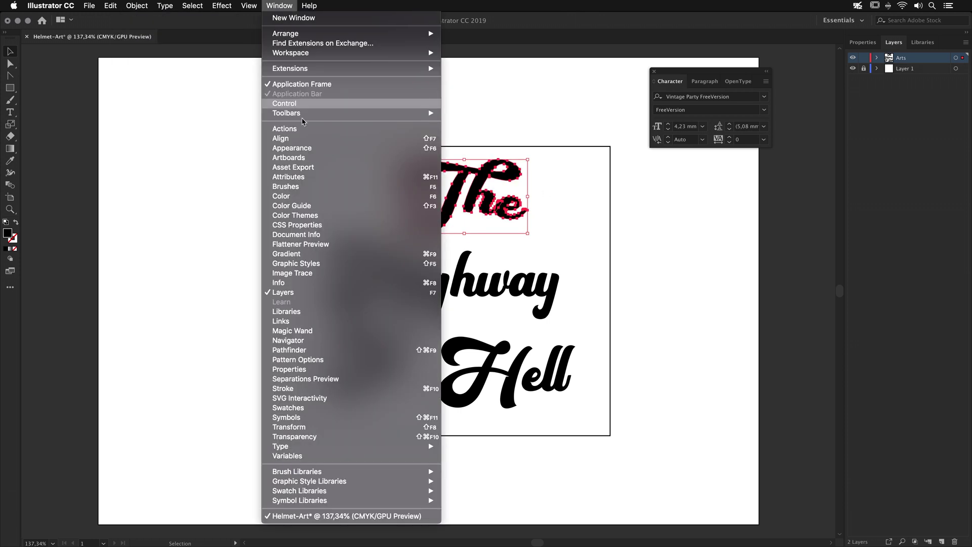
click(289, 350)
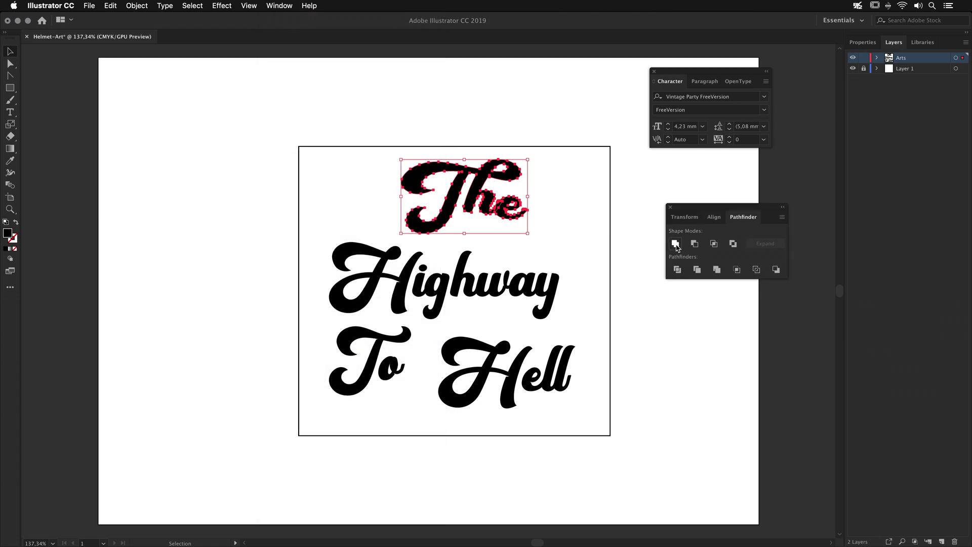
click(677, 245)
click(531, 215)
key(a)
click(418, 212)
key(super+y)
click(558, 251)
key(super+y)
Enlarge "Highway" slightly and move it up closer beneath "The".
key(v)
drag(597, 256, 324, 299)
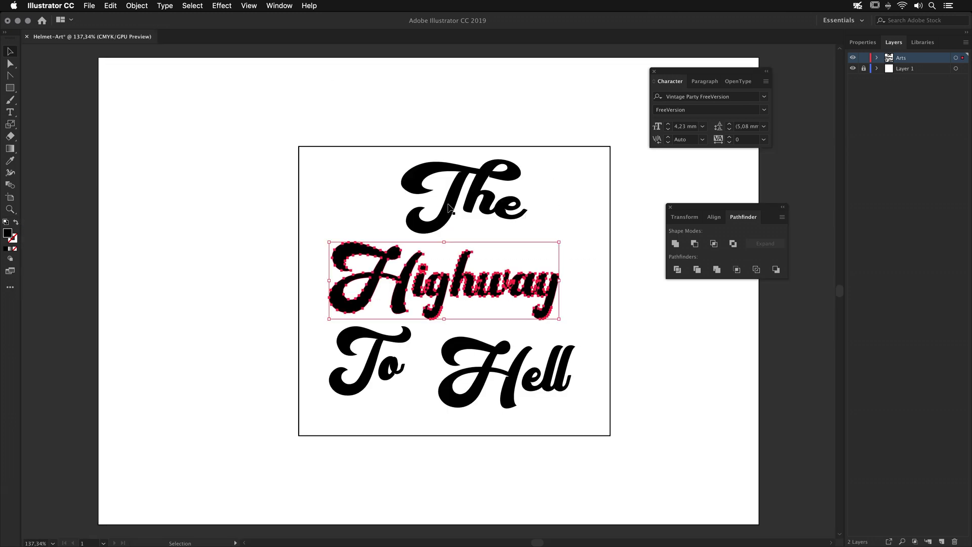
drag(559, 242, 575, 236)
drag(565, 288, 564, 285)
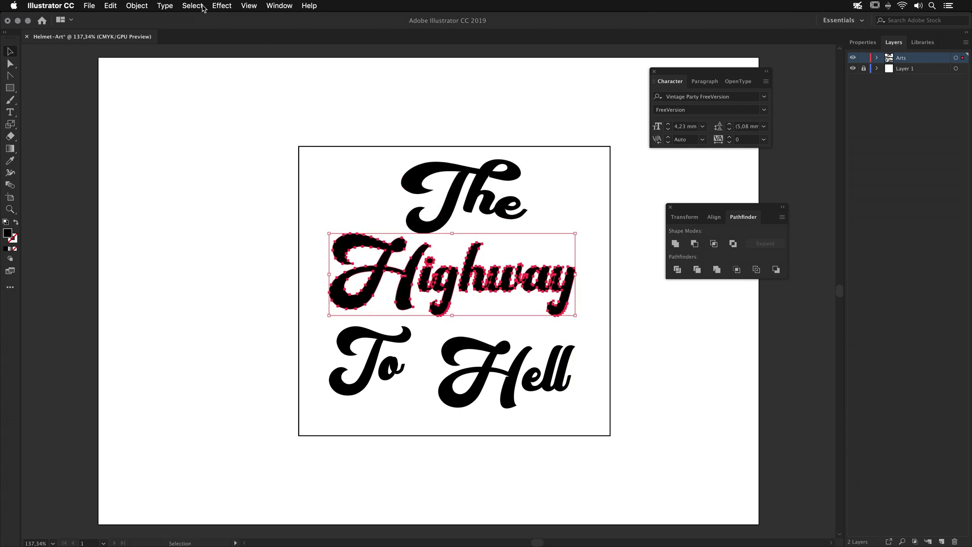
Apply a horizontal Arc warp with 16% bend to "Highway" and expand its appearance.
click(222, 6)
mouse_move(263, 156)
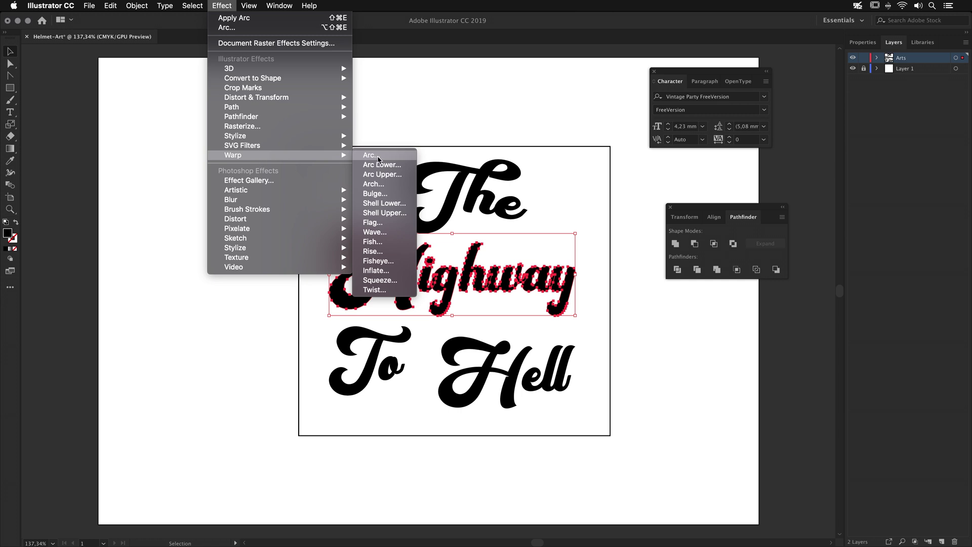
click(379, 160)
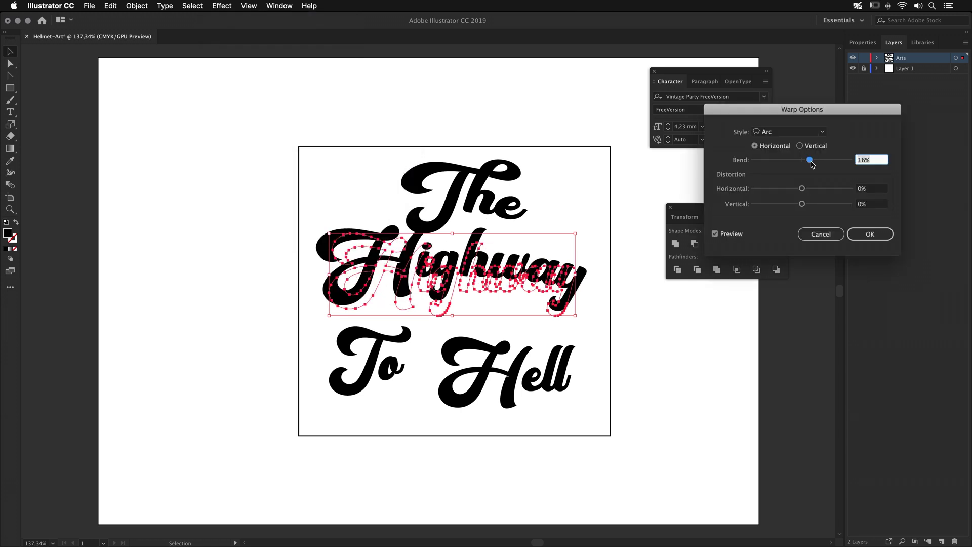
click(866, 236)
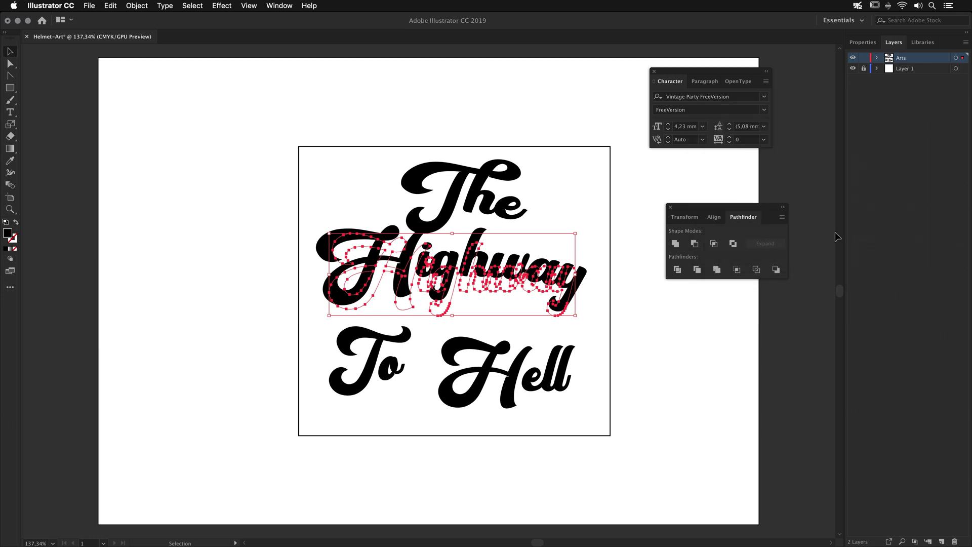
click(137, 5)
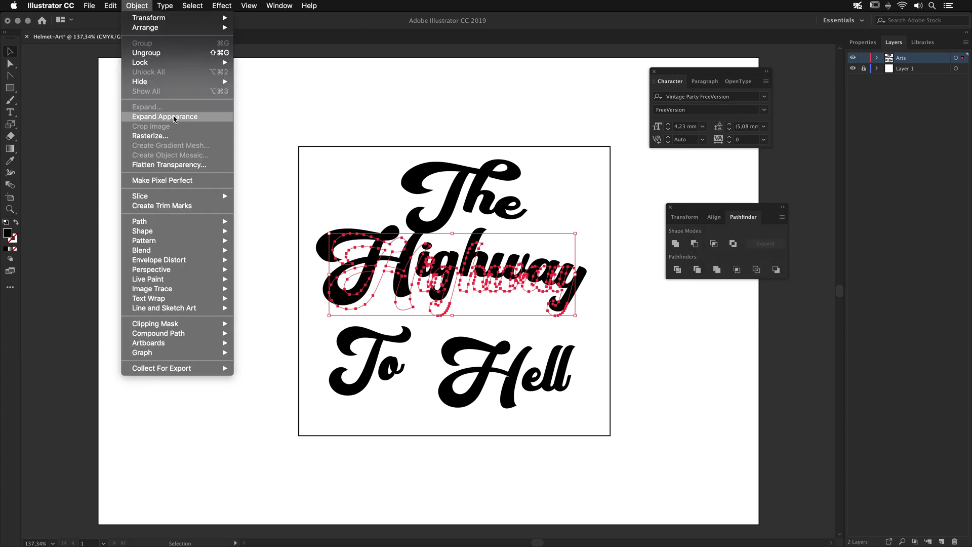
click(174, 119)
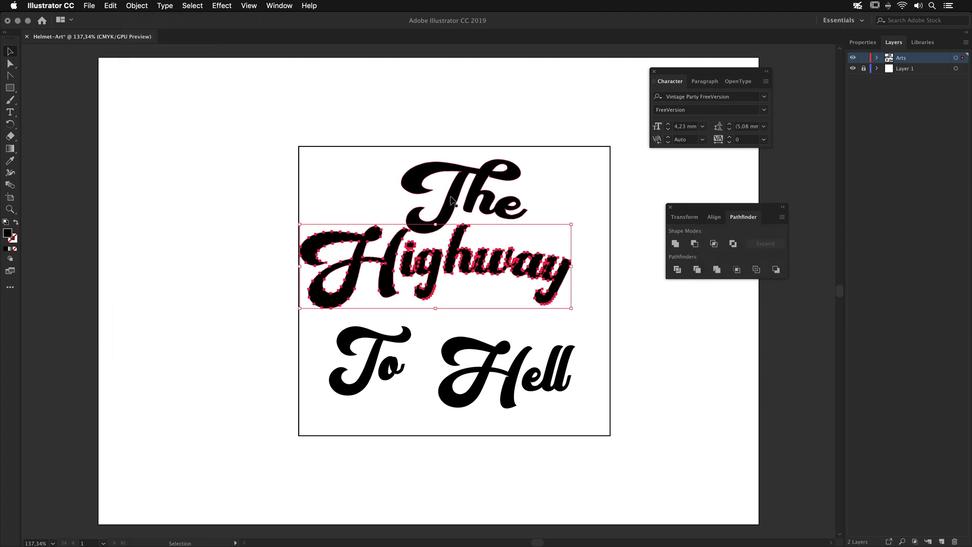
Scale down "The" and nestle it just above the middle of "Highway".
click(444, 212)
drag(404, 233, 421, 221)
drag(491, 189, 483, 205)
Move "To" outside the rectangle on its left, and enlarge "Hell" to fill the space beneath "Highway".
drag(390, 338, 232, 378)
click(404, 365)
drag(494, 357, 414, 347)
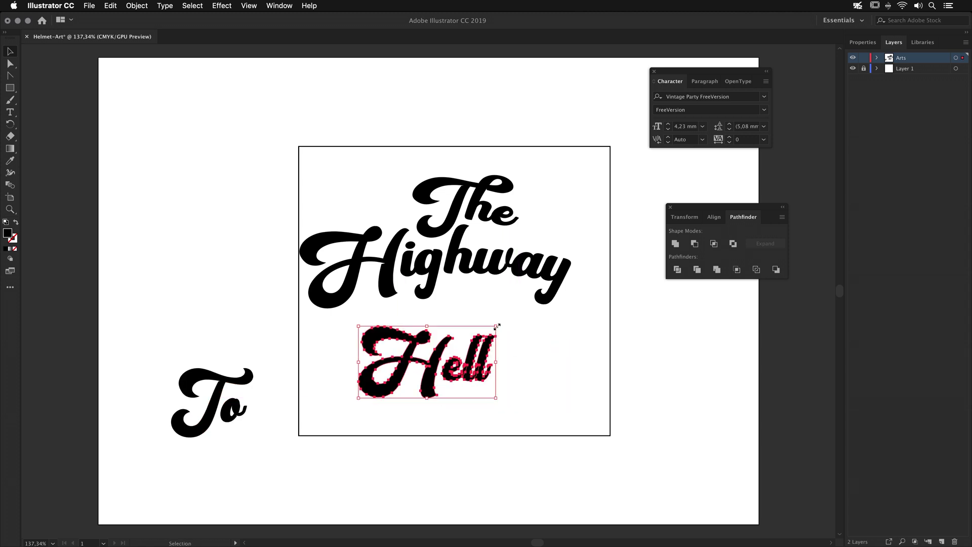
drag(497, 326, 590, 277)
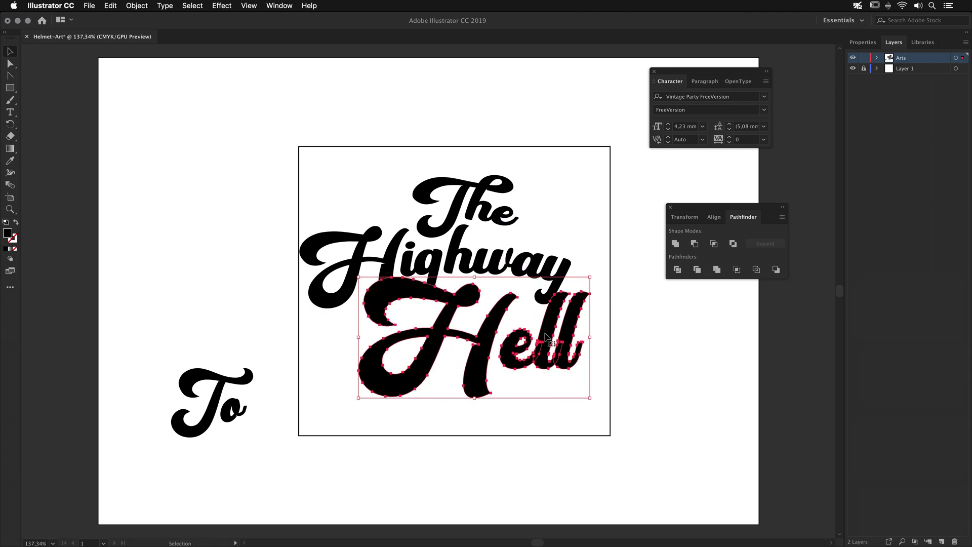
drag(547, 338, 515, 365)
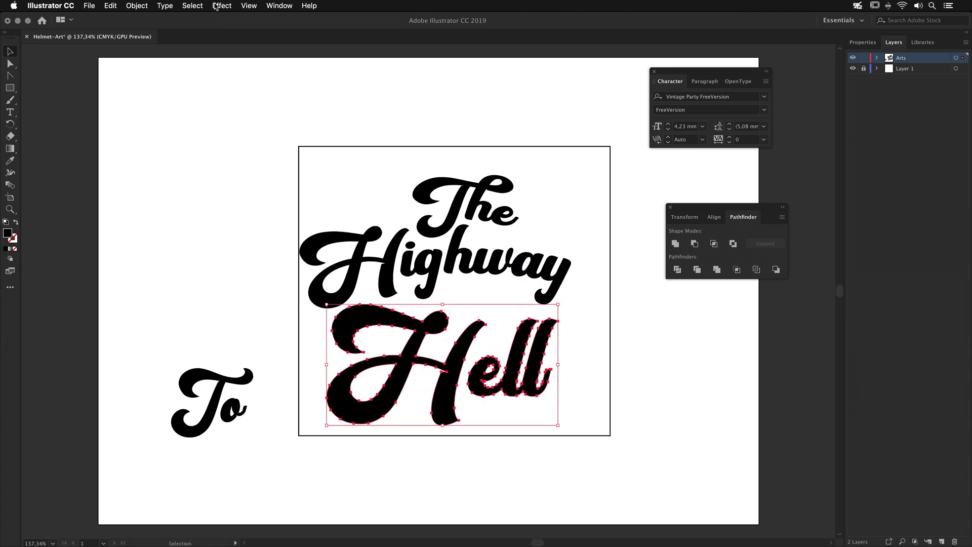
Apply a horizontal Arc warp to "Hell", expand its appearance and shift it down clear of "Highway".
click(221, 6)
mouse_move(304, 155)
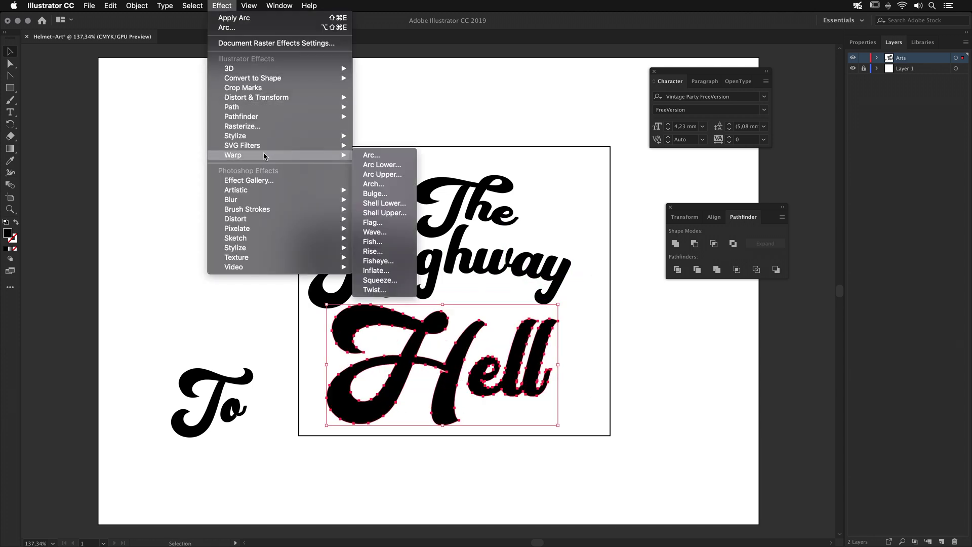
click(374, 157)
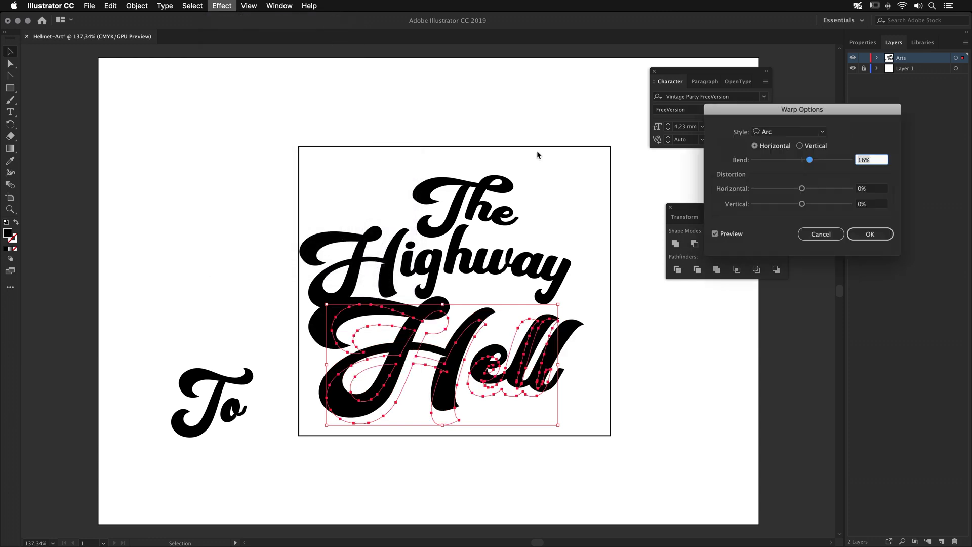
click(869, 234)
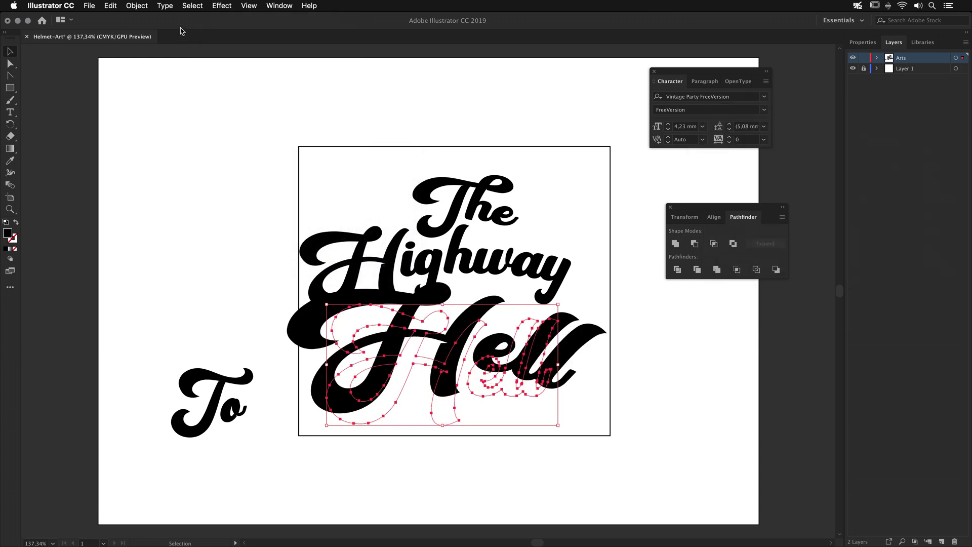
click(136, 5)
click(152, 122)
drag(415, 302, 410, 328)
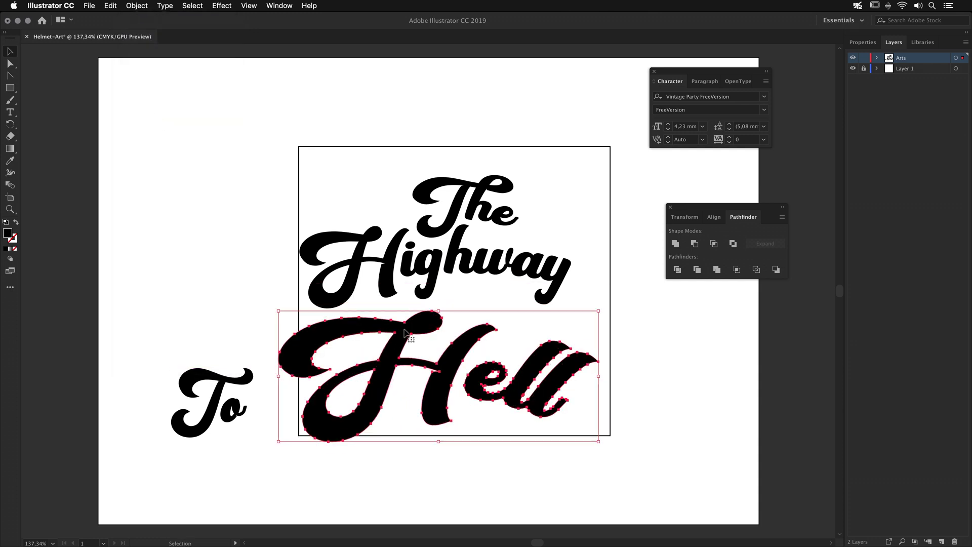
Bring "To" between "Highway" and "Hell" and give it an expanded horizontal Arc warp with 9% bend.
click(167, 271)
drag(173, 342, 483, 328)
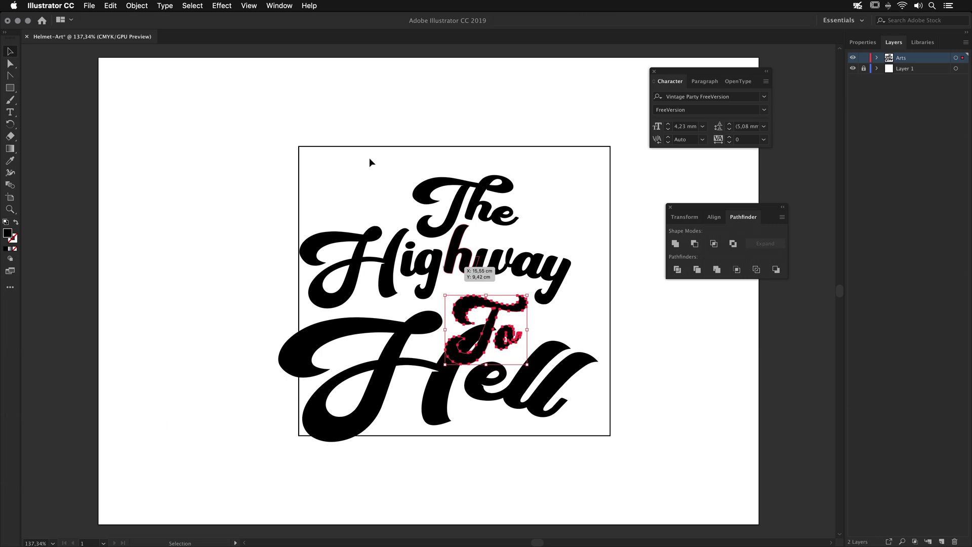
click(232, 9)
mouse_move(249, 155)
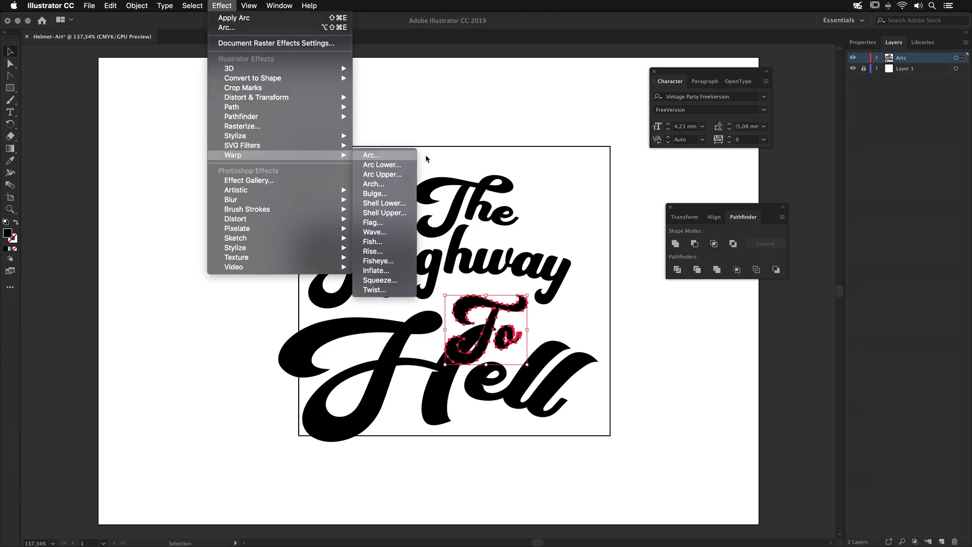
click(410, 158)
text(9)
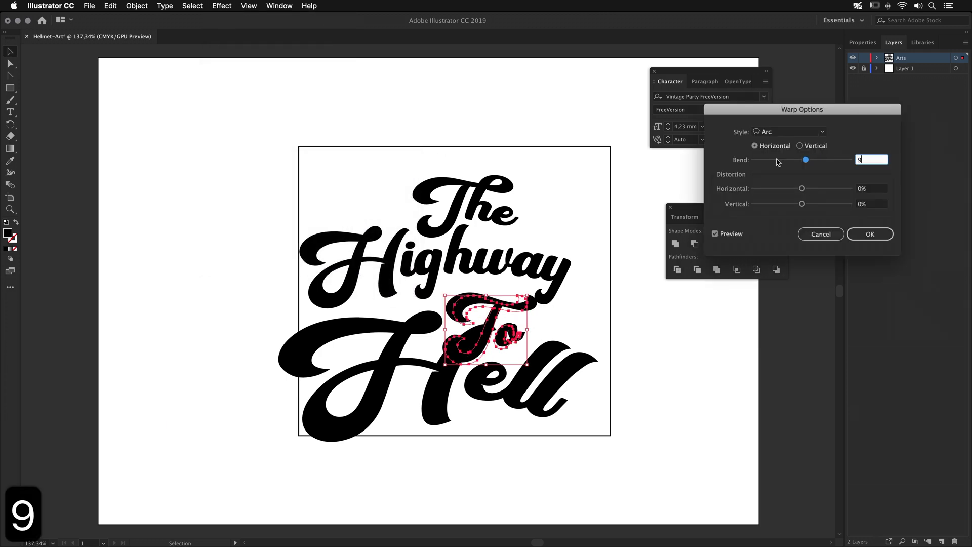
click(867, 232)
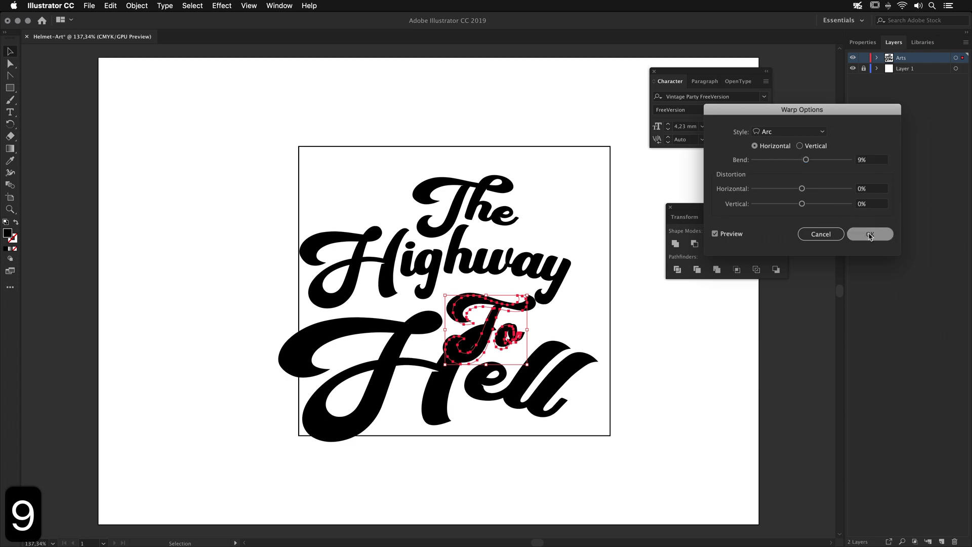
click(141, 7)
click(161, 116)
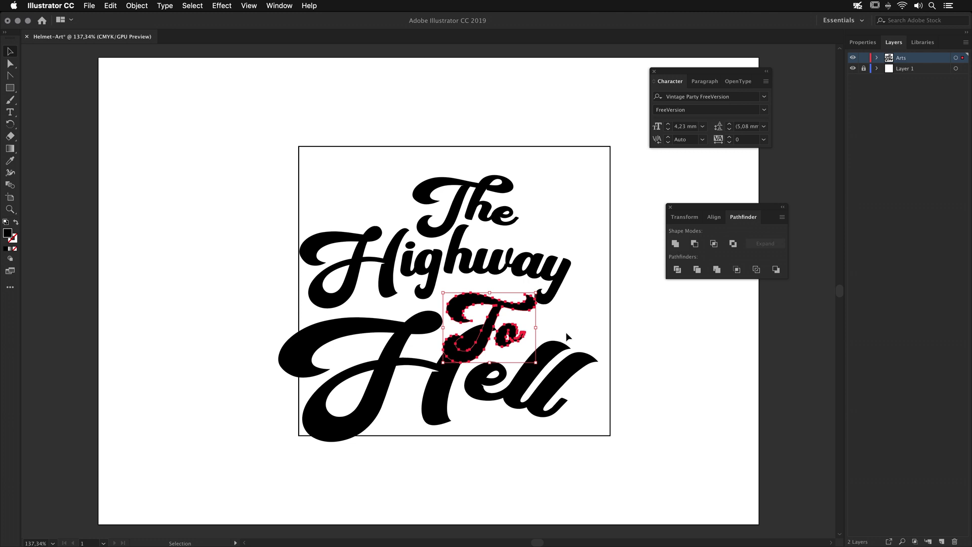
Scale down "To", tuck it beneath the end of "Highway" and rotate it slightly counterclockwise.
drag(536, 363, 524, 291)
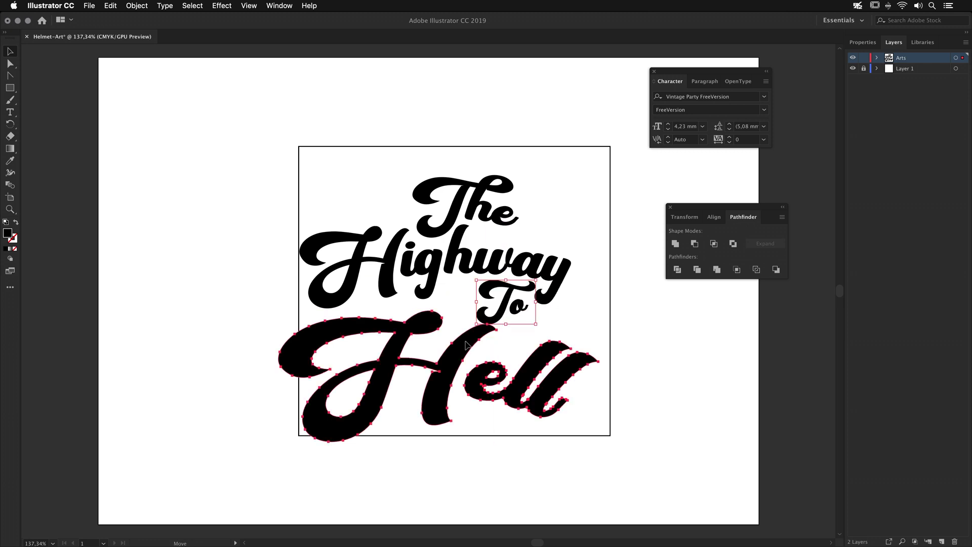
key(r)
drag(567, 305, 649, 319)
key(super+z)
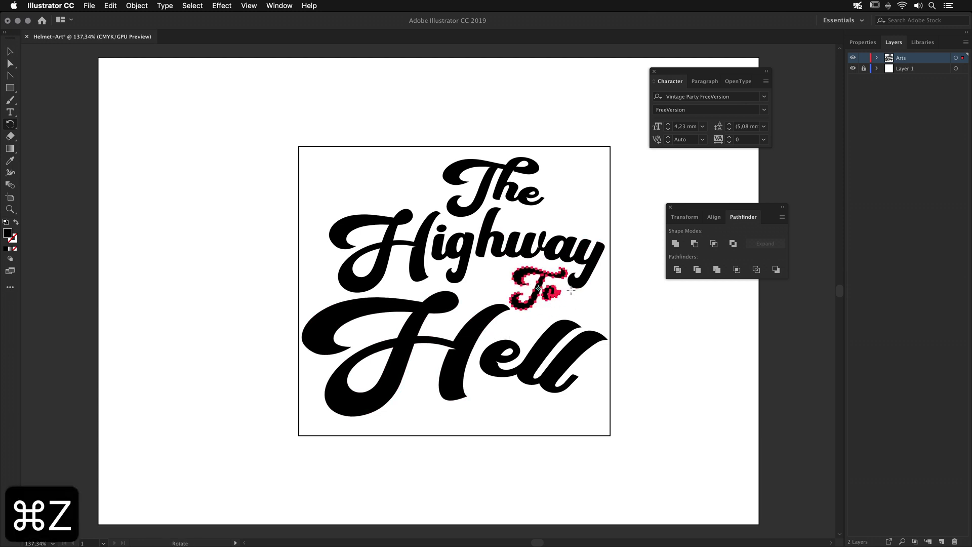
drag(571, 290, 570, 287)
key(v)
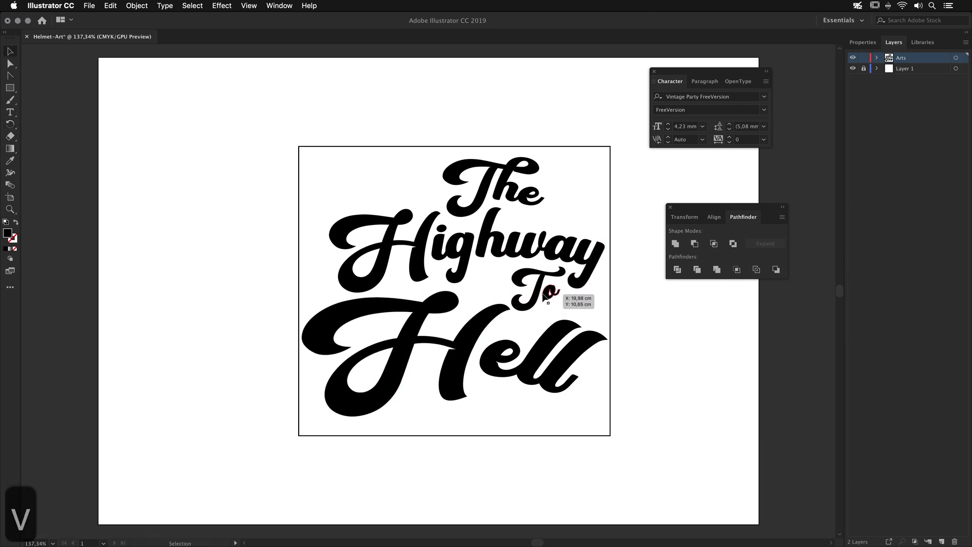
Isolate "To" and lengthen the stem of its "T" by pulling the lower curl down toward the gap in "Hell".
double_click(539, 295)
key(super+a)
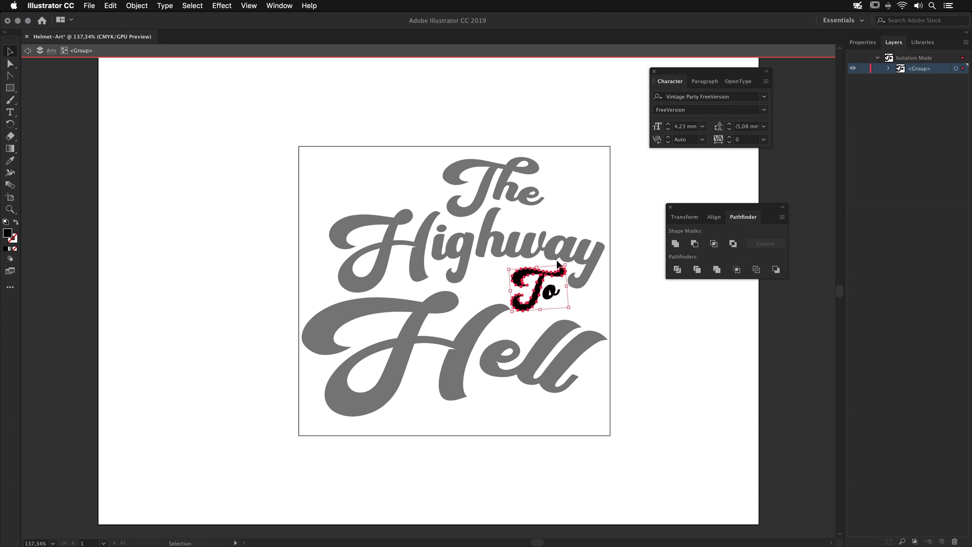
click(520, 325)
key(a)
drag(458, 352, 524, 331)
click(585, 310)
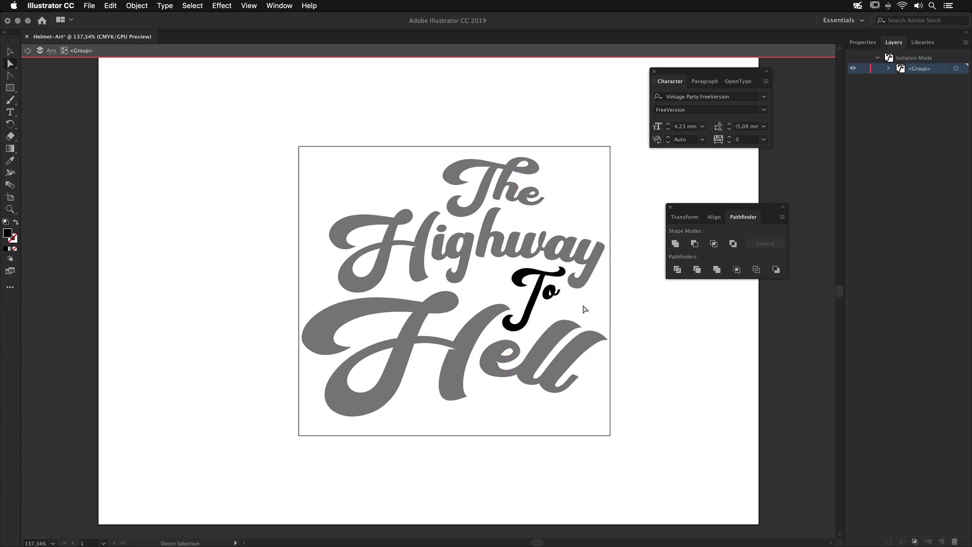
key(v)
double_click(579, 307)
key(super+z)
Check the lettering in outline view and unite the overlapping letters of "Highway" into one shape.
key(super+y)
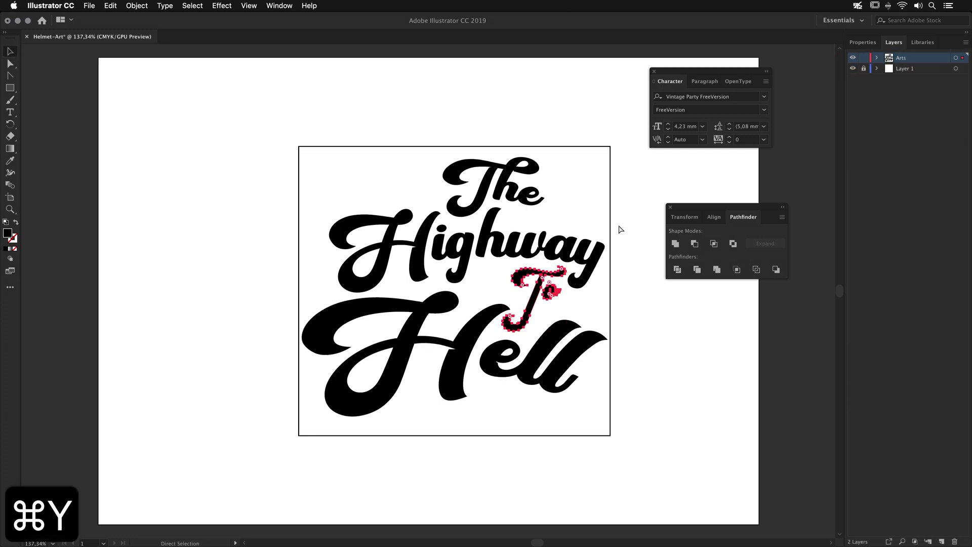
click(628, 217)
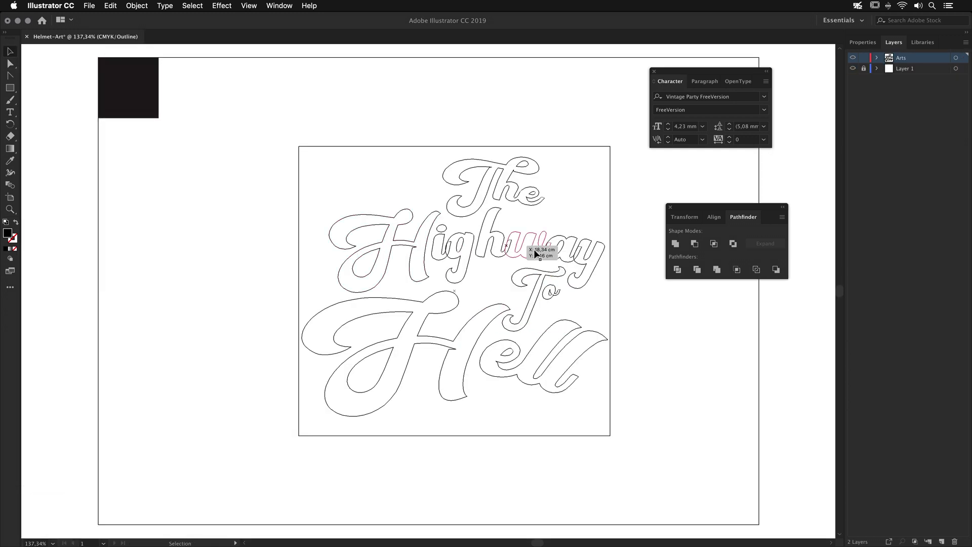
drag(625, 236, 275, 255)
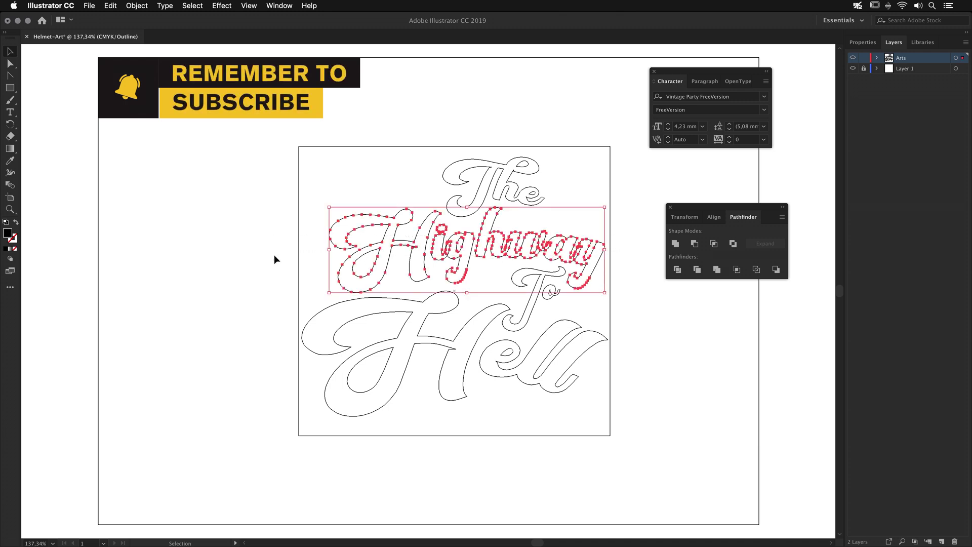
click(676, 245)
click(635, 152)
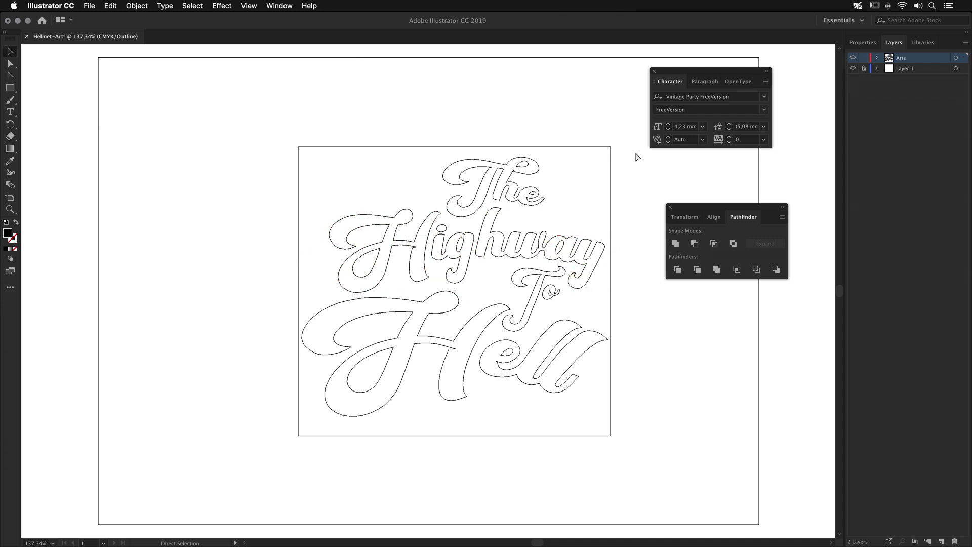
key(super+y)
Group all the lettering and paste two copies of it, one beside each side of the rectangle.
drag(635, 152, 254, 423)
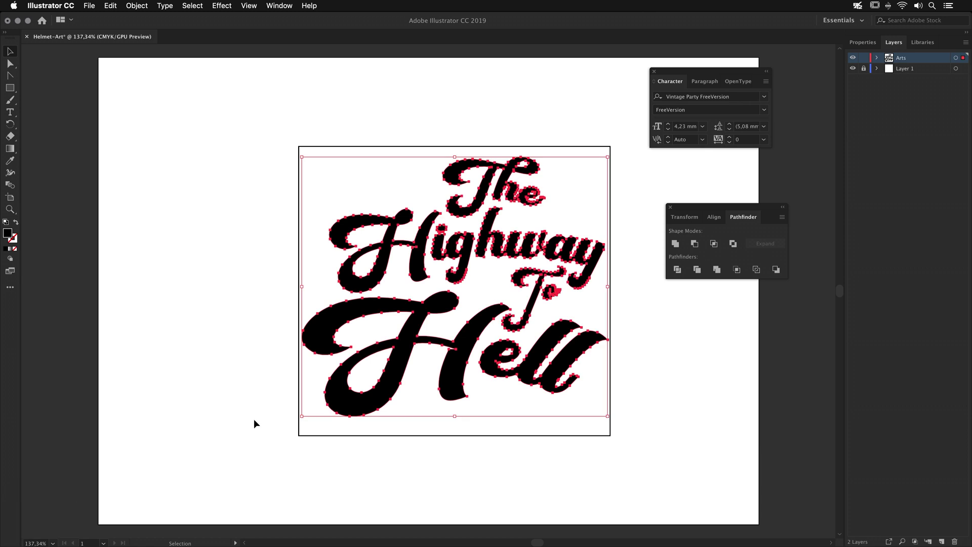
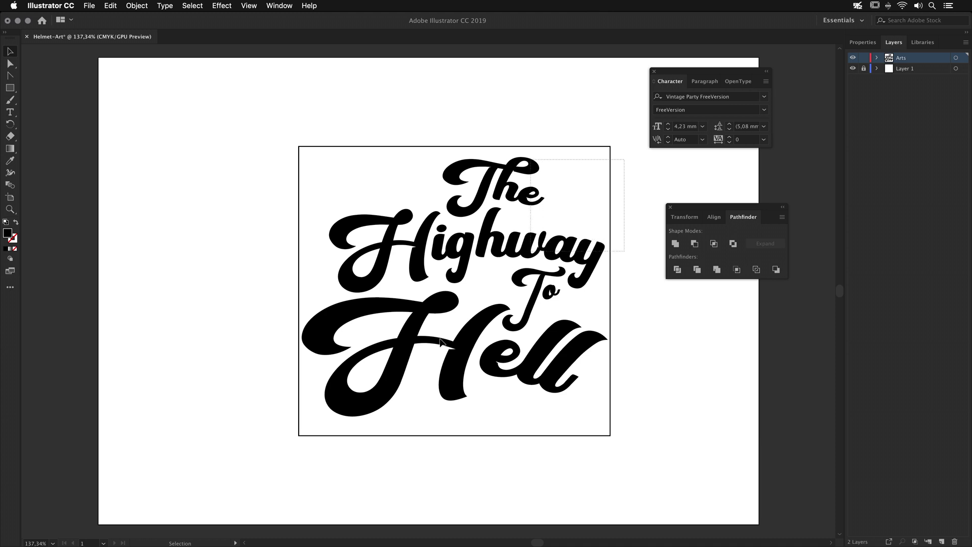
key(a)
key(super+g)
key(super+c)
key(super+v)
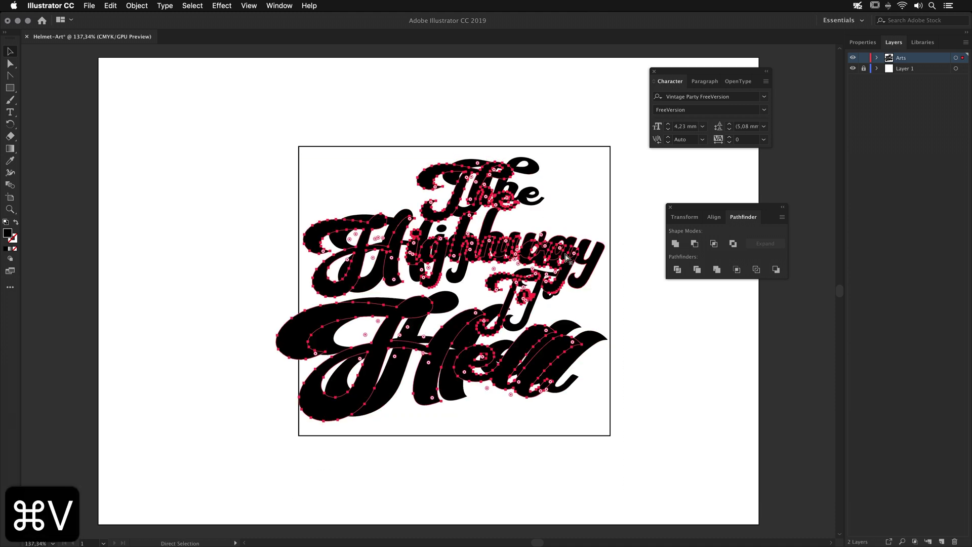
key(super+v)
drag(339, 314, 633, 326)
drag(550, 338, 255, 340)
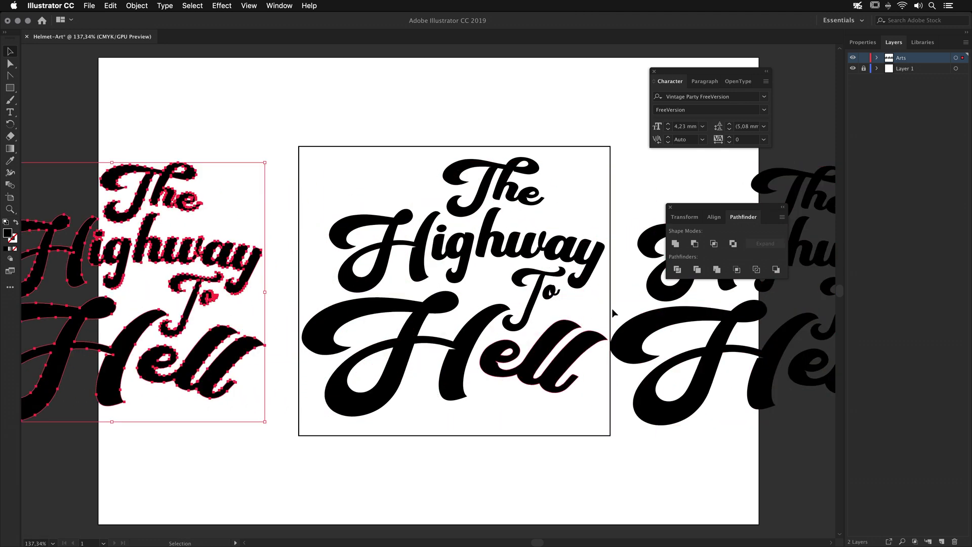
Fill the lettering inside the rectangle with a bright cyan blue.
drag(291, 112, 583, 464)
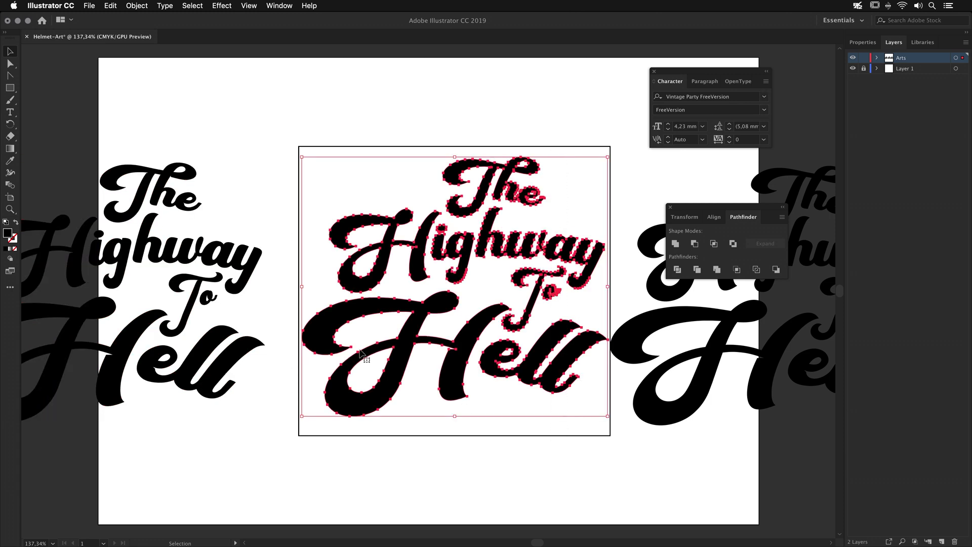
double_click(9, 235)
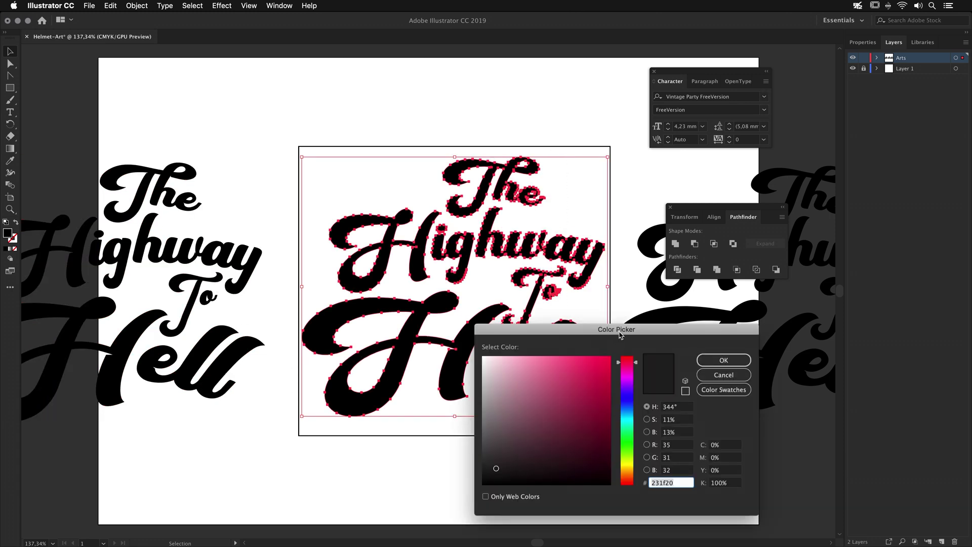
drag(605, 328, 737, 225)
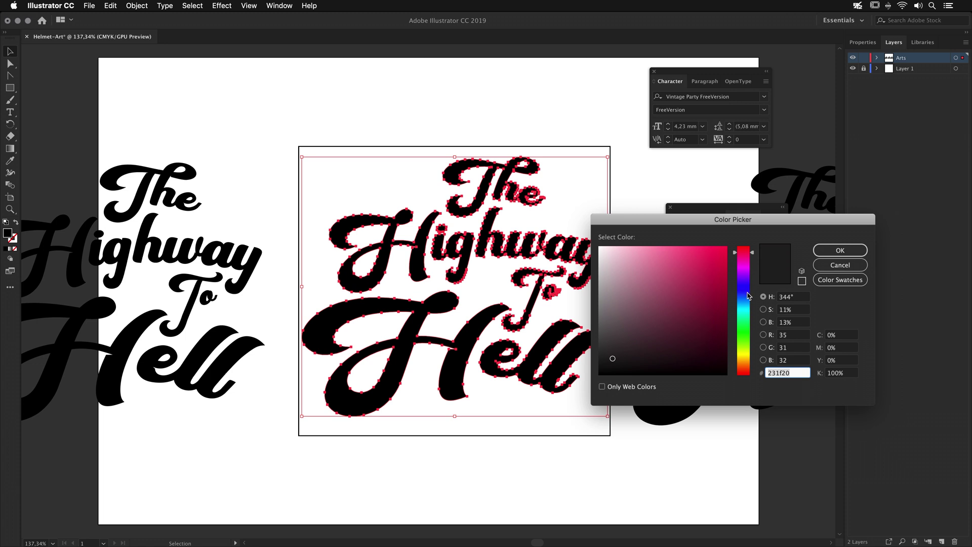
click(745, 310)
click(701, 261)
click(840, 250)
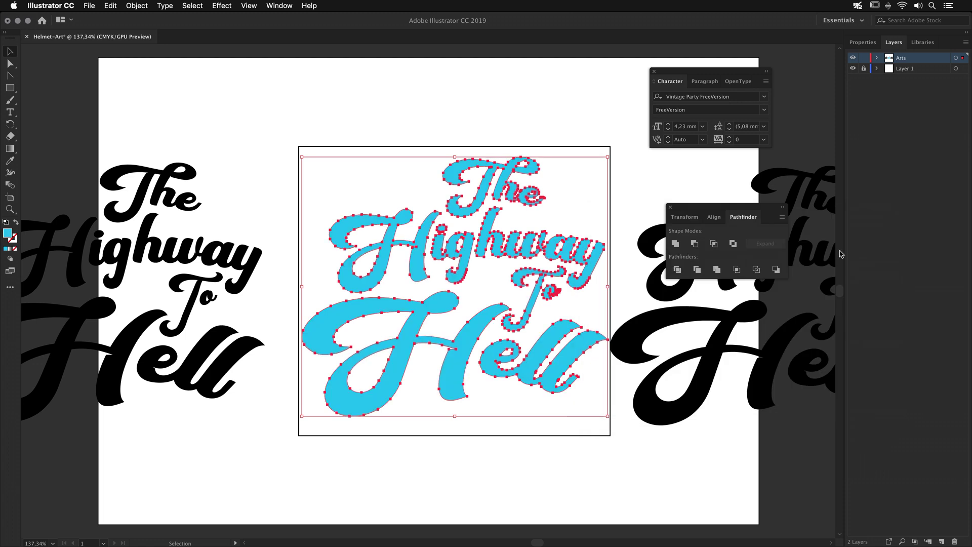
Give the blue lettering a matching blue stroke 0,7 cm thick with round caps and round corner joins.
click(13, 242)
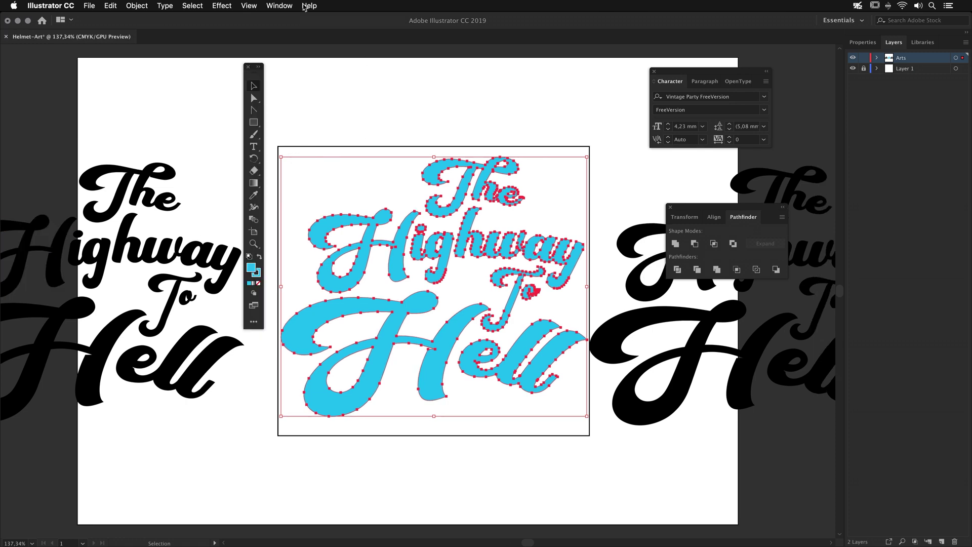
click(280, 6)
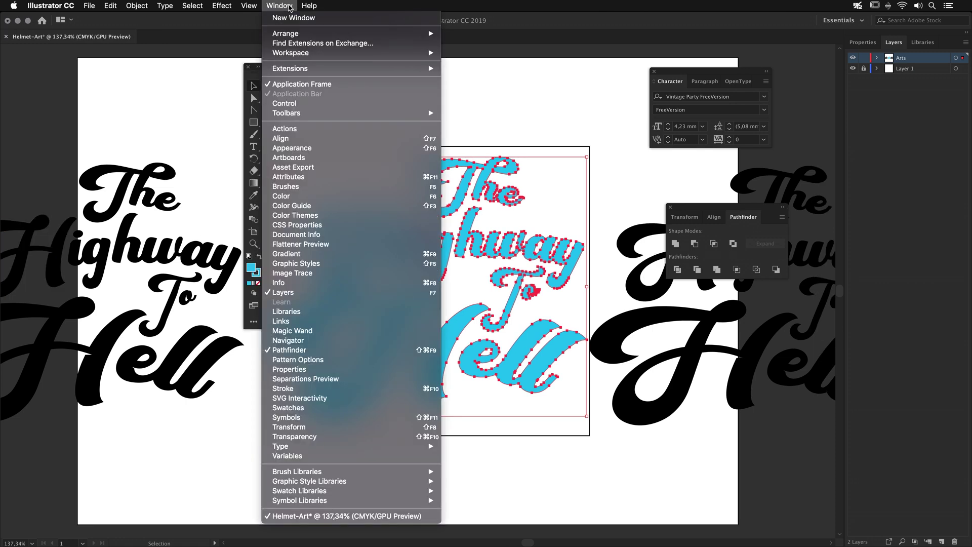
click(334, 388)
mouse_move(556, 241)
mouse_down()
mouse_move(690, 168)
mouse_move(556, 86)
mouse_up()
click(623, 97)
click(673, 97)
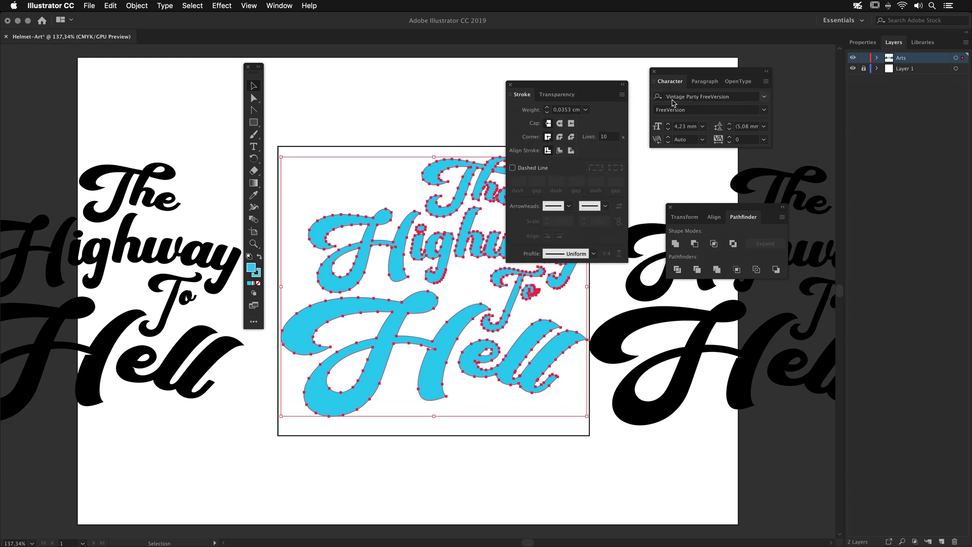
drag(557, 85, 641, 95)
double_click(650, 121)
text(0,7)
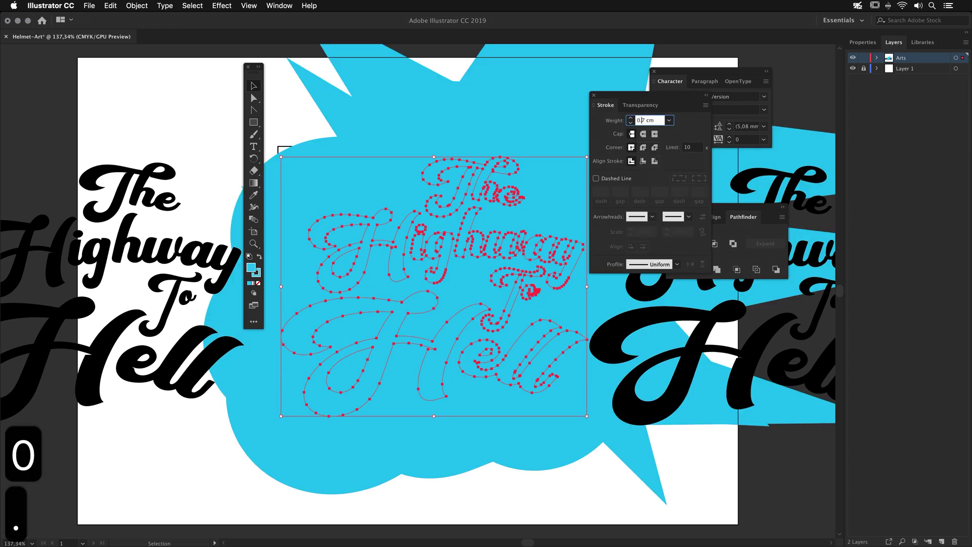
key(Return)
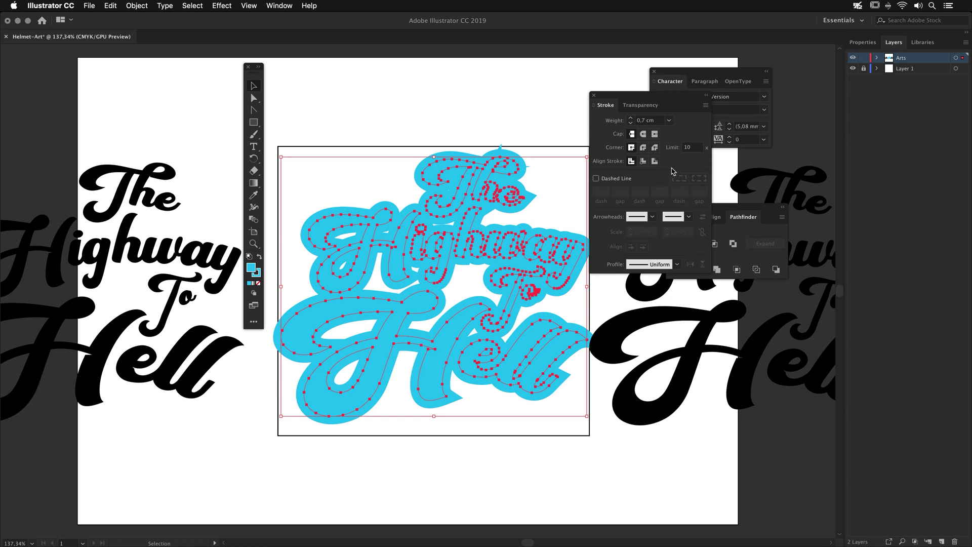
click(646, 135)
click(645, 148)
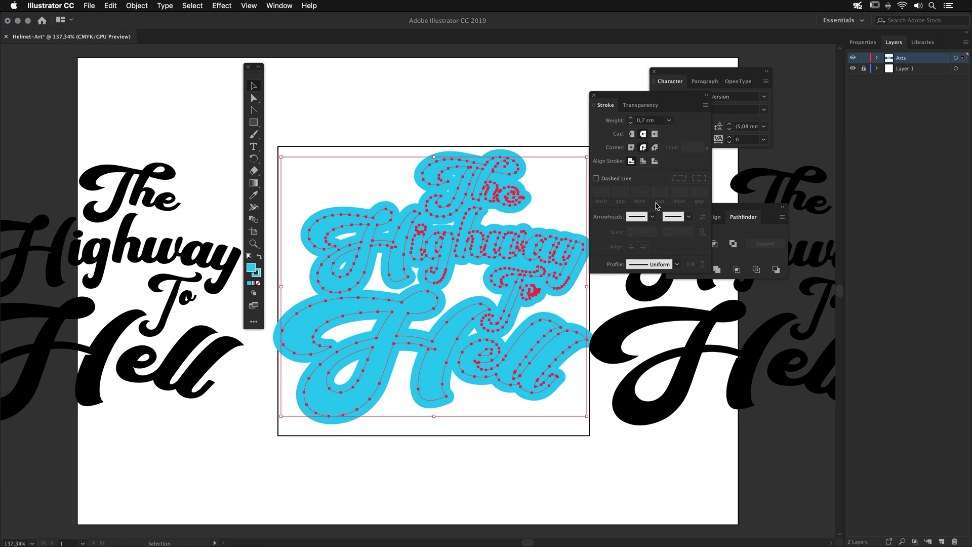
drag(648, 96, 744, 357)
Expand and unite the blue lettering into one solid backing shape, and place the black copy from its right side over it.
click(137, 6)
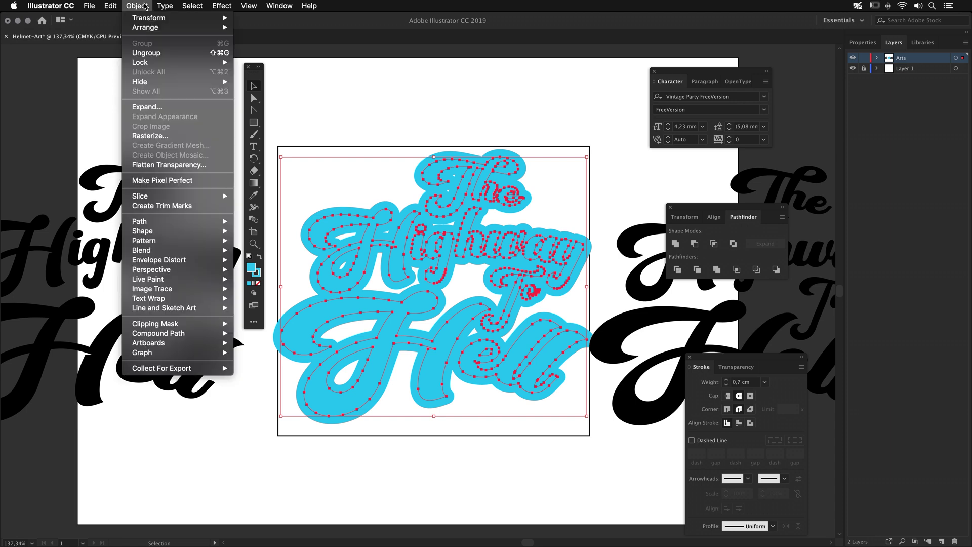
click(147, 107)
click(675, 244)
key(super+shift+a)
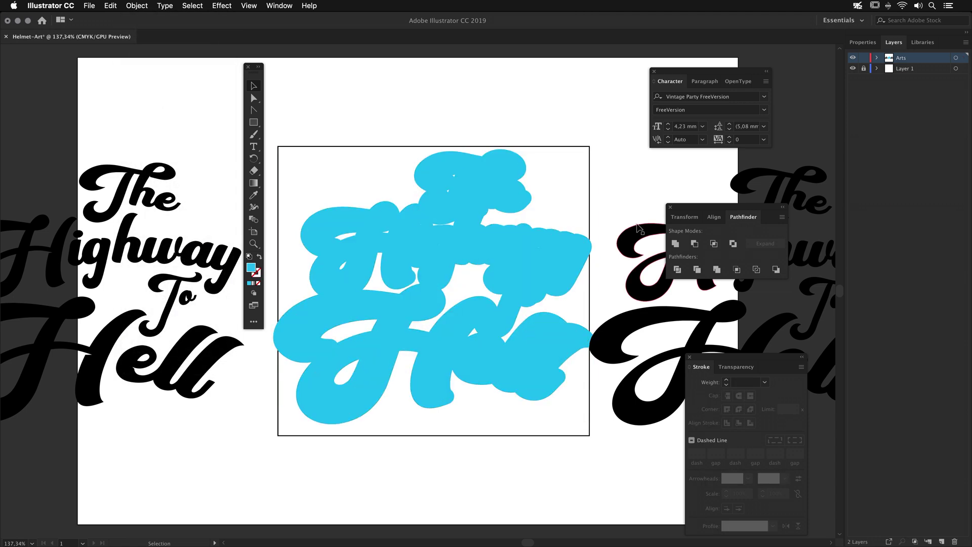
drag(641, 236, 330, 226)
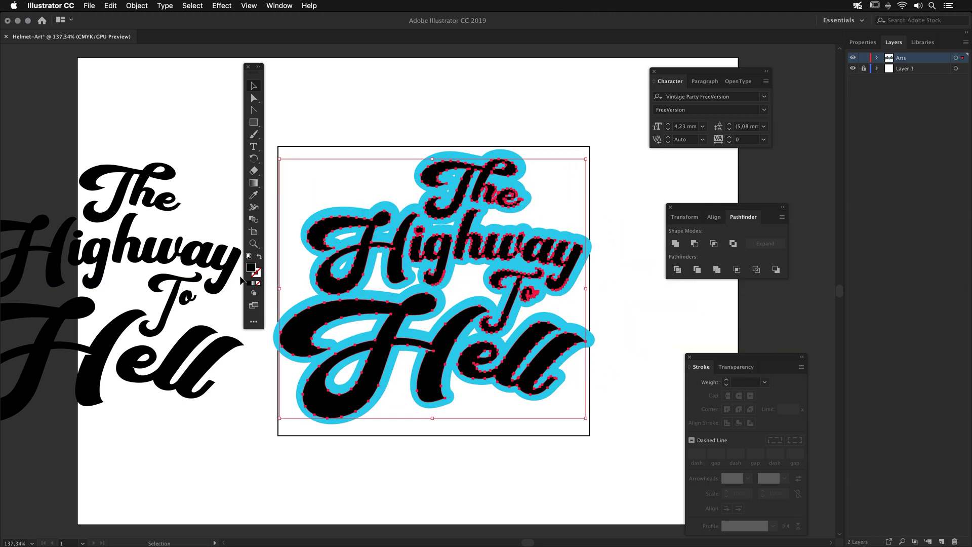
Fill the black lettering over the blue backing with white (ffffff) and give it a white stroke.
double_click(252, 268)
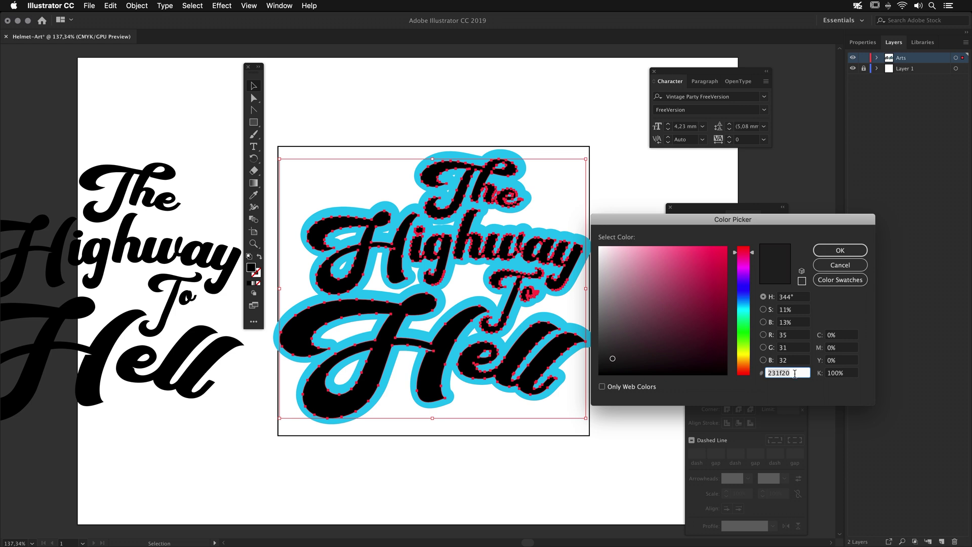
text(fff)
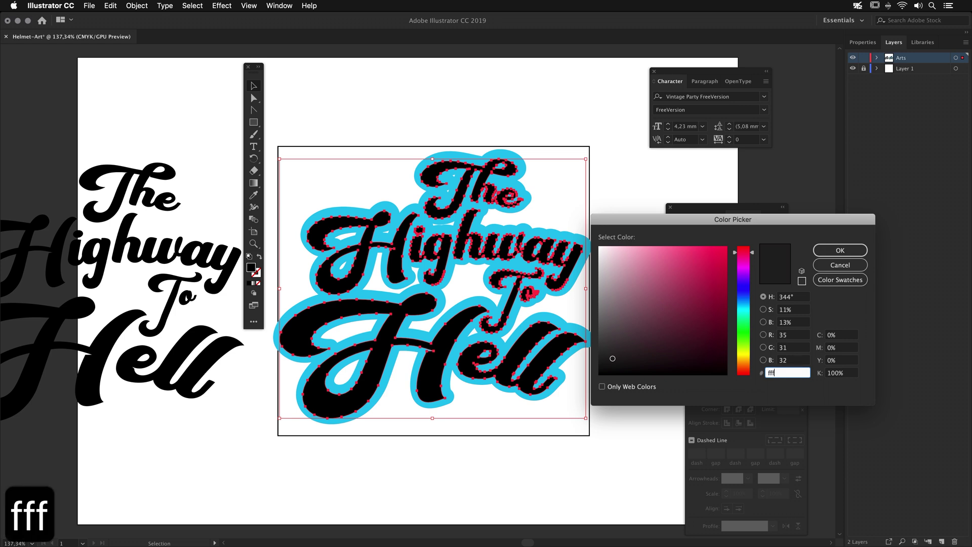
text(fff)
click(842, 252)
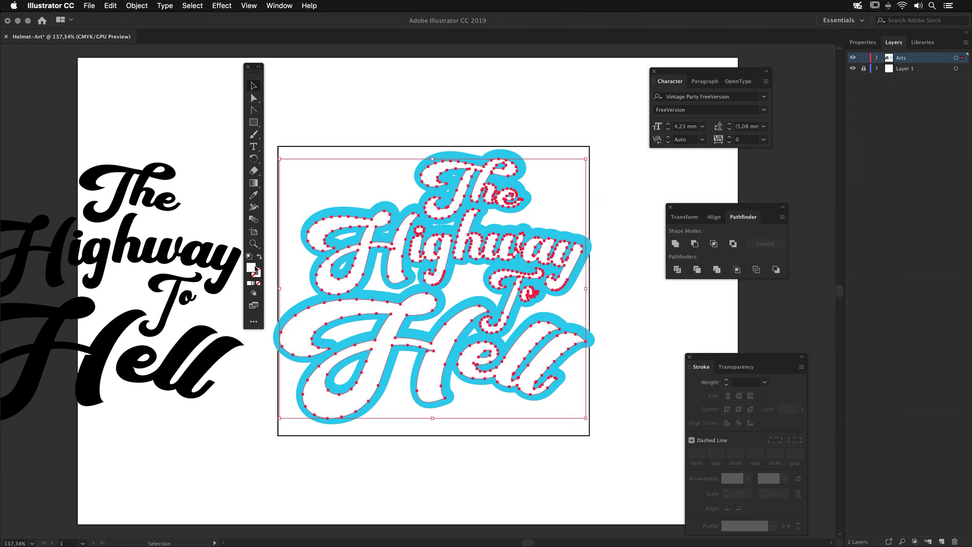
key(d)
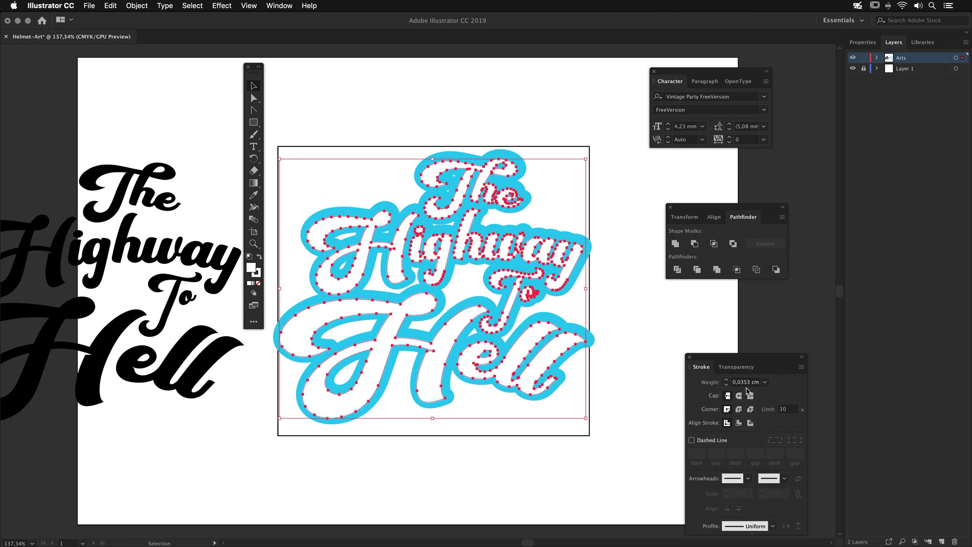
Set the white stroke to 0,4 cm with round caps and round corner joins, and centre the lettering on the blue backing.
click(749, 383)
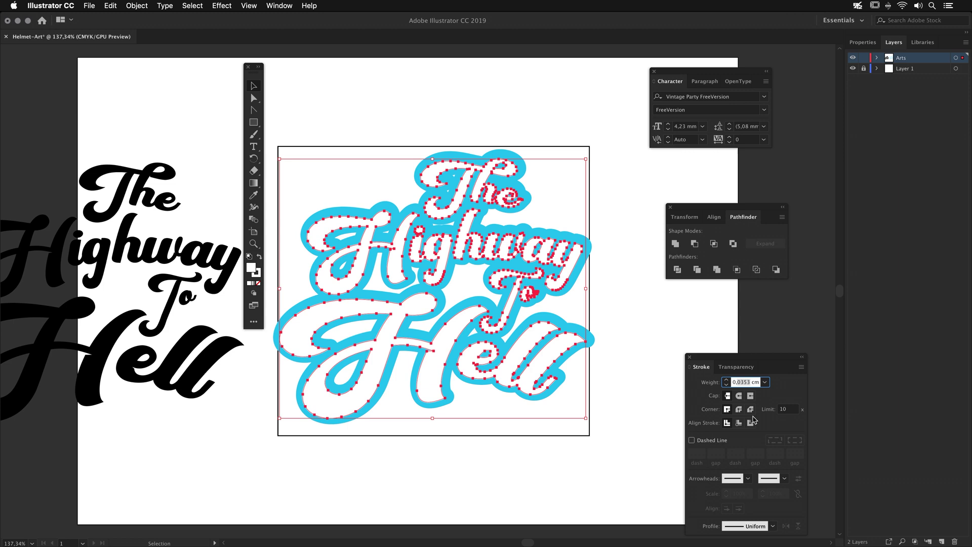
text(0,4)
key(Return)
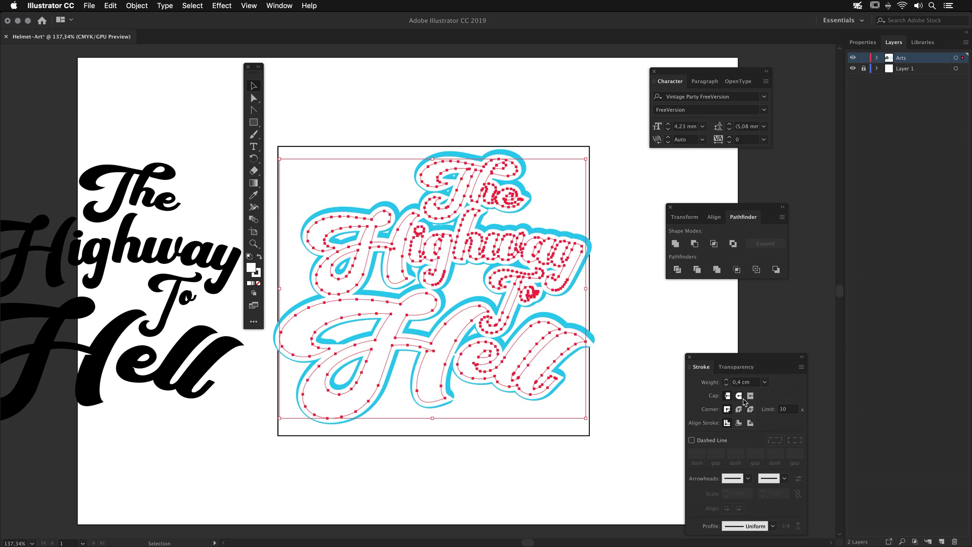
click(740, 396)
click(739, 410)
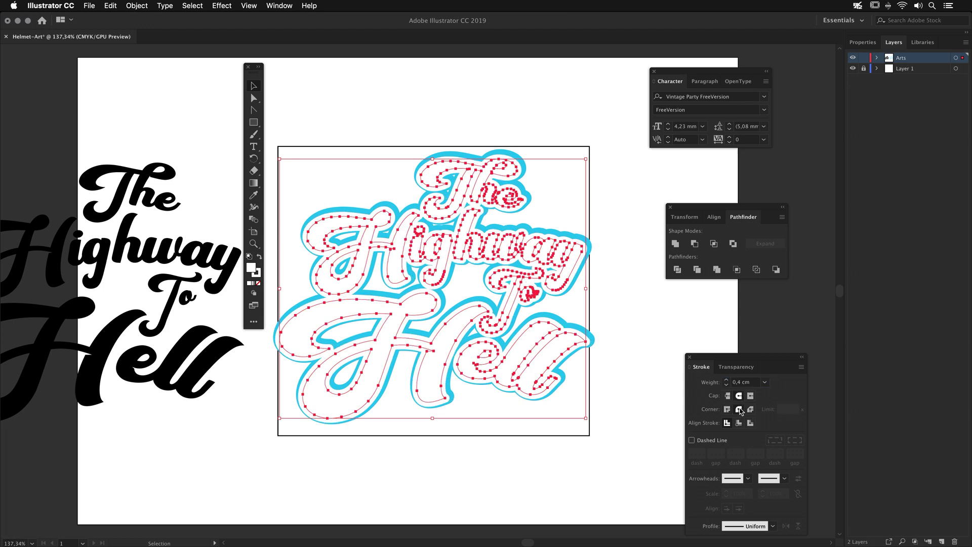
drag(565, 267, 567, 265)
Expand the white lettering's fill and stroke and unite it into one solid shape.
click(147, 8)
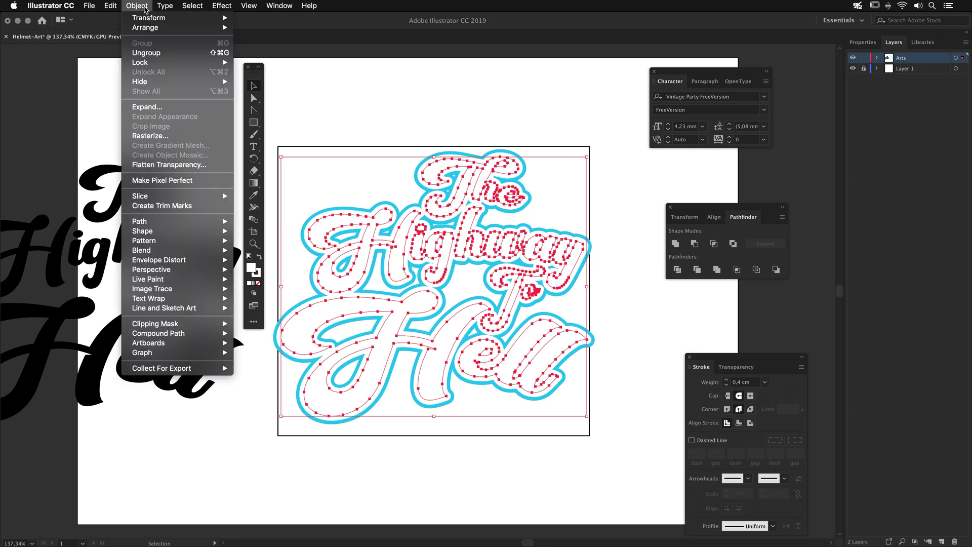
click(152, 104)
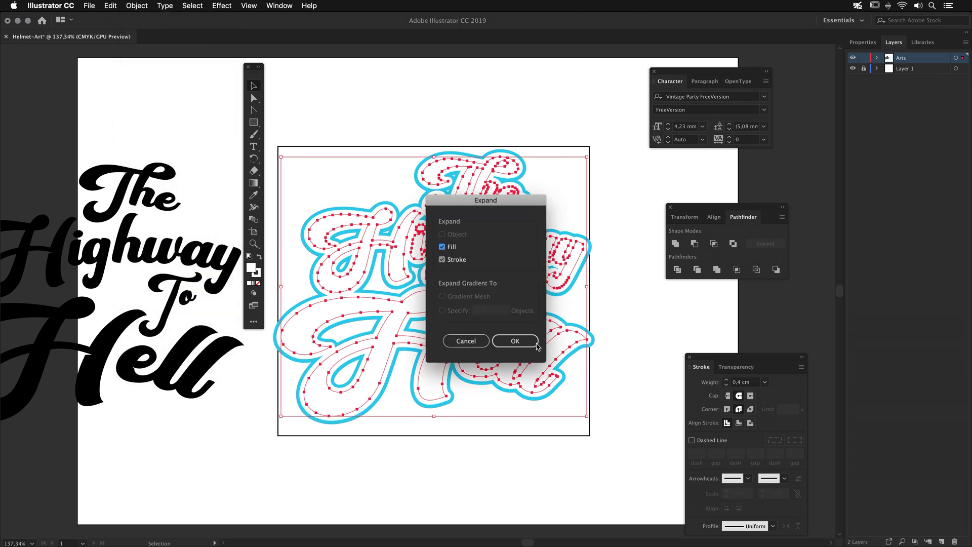
click(515, 341)
click(676, 244)
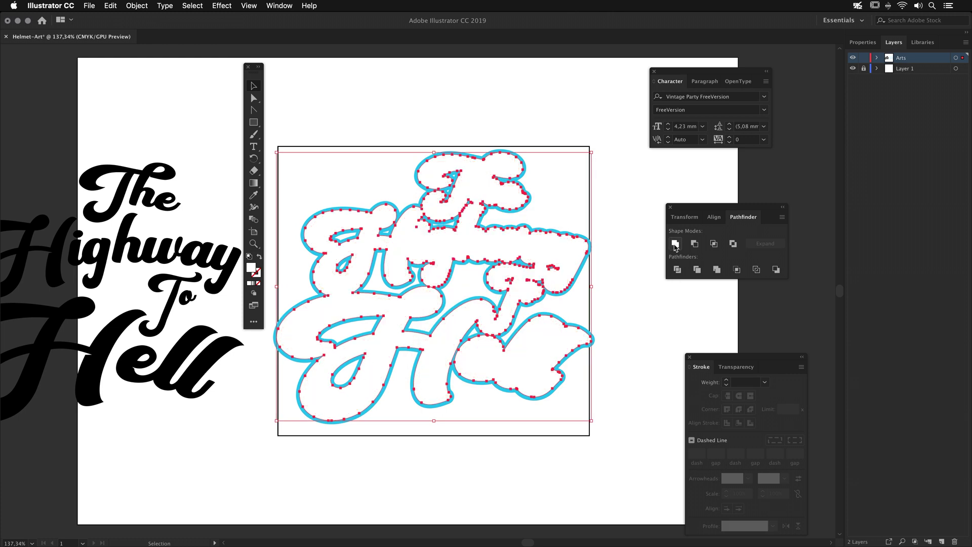
Bring the united white shape to the front, followed by the black lettering copy beside the rectangle.
right_click(357, 252)
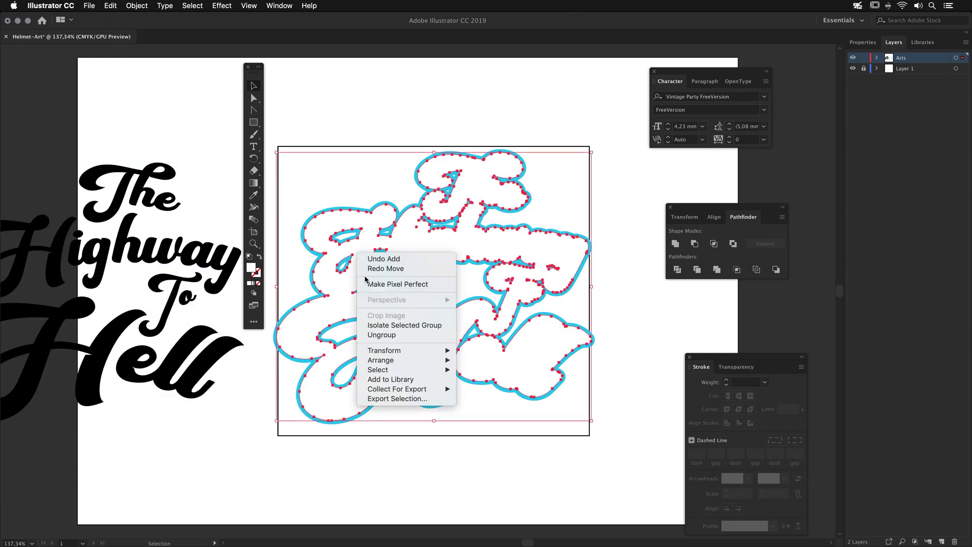
mouse_move(391, 361)
click(506, 389)
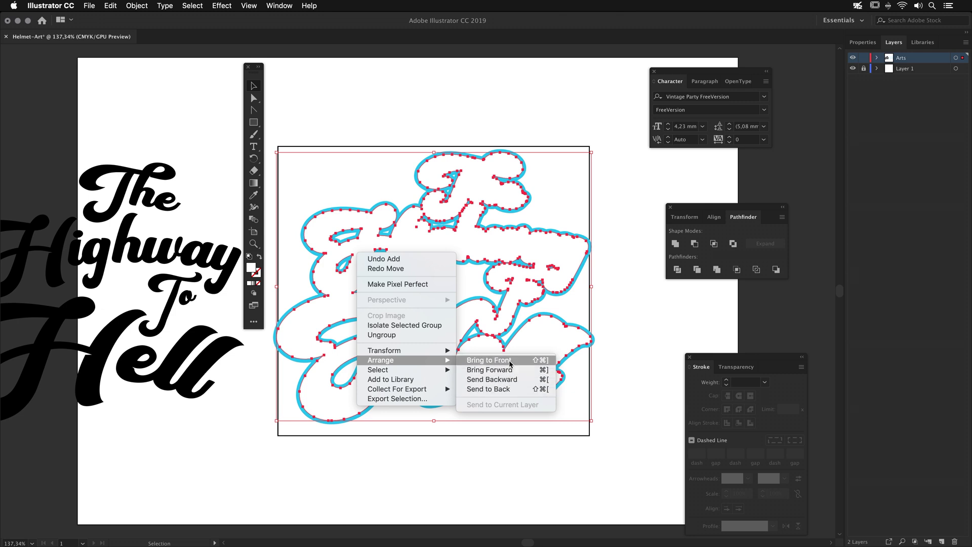
click(197, 250)
right_click(198, 249)
mouse_move(240, 357)
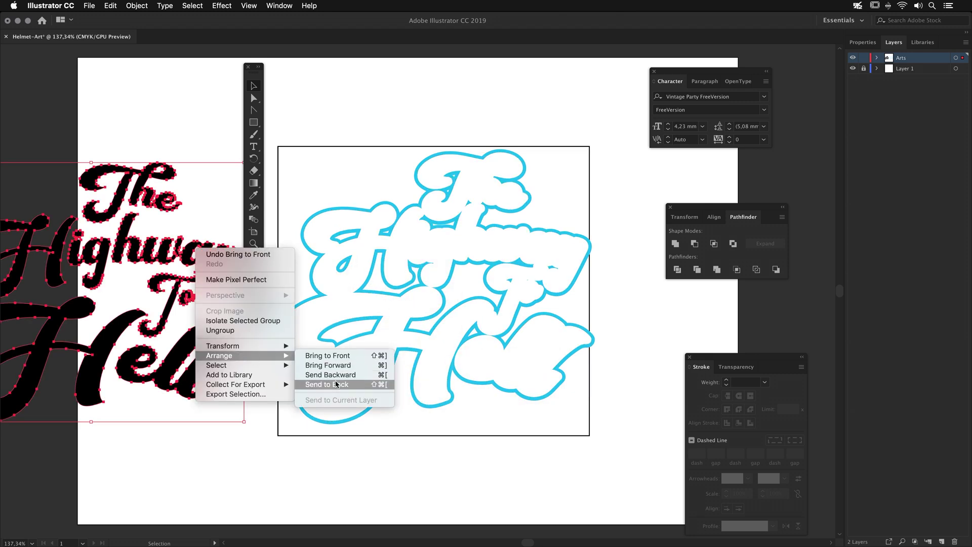
click(342, 356)
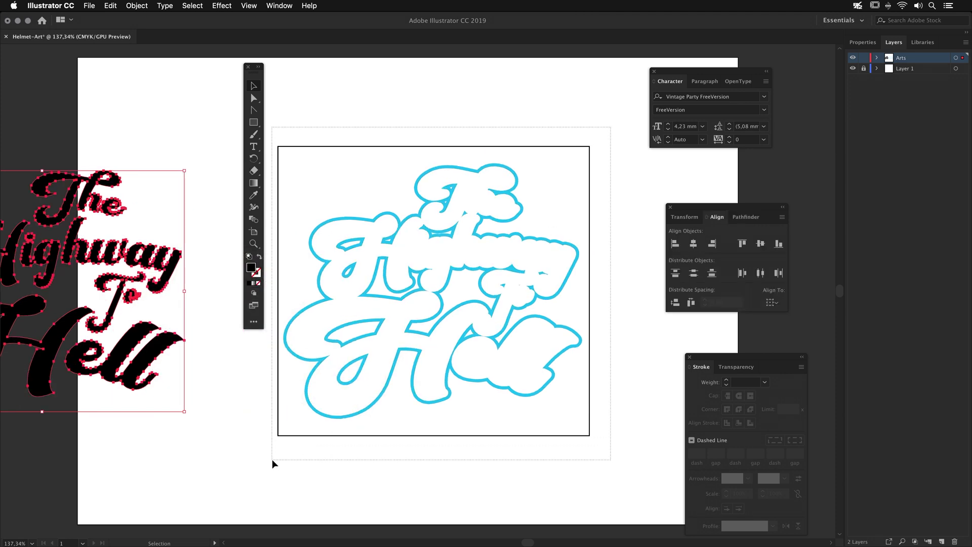
Divide the overlapping white and blue shapes inside the rectangle with Pathfinder and ungroup the resulting pieces.
drag(273, 461, 272, 458)
click(746, 217)
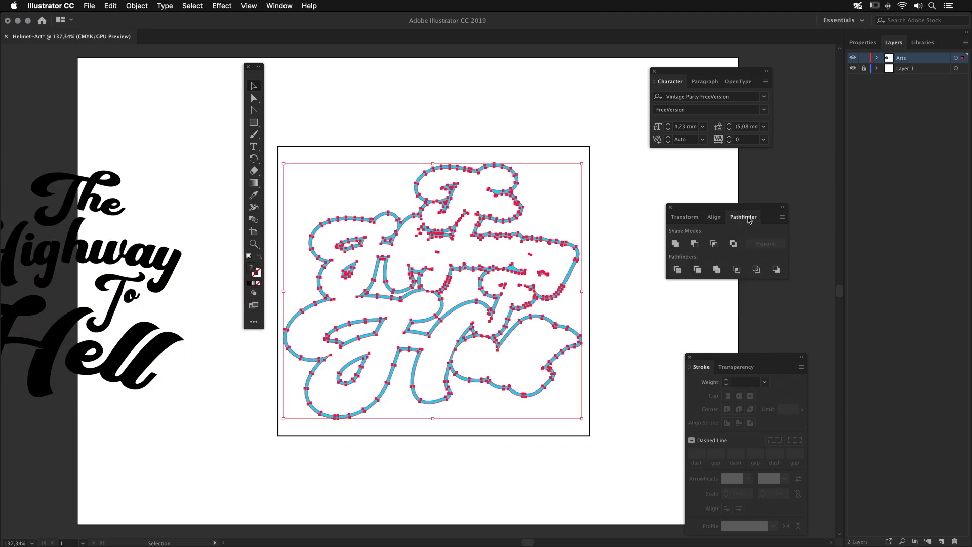
click(678, 270)
right_click(492, 253)
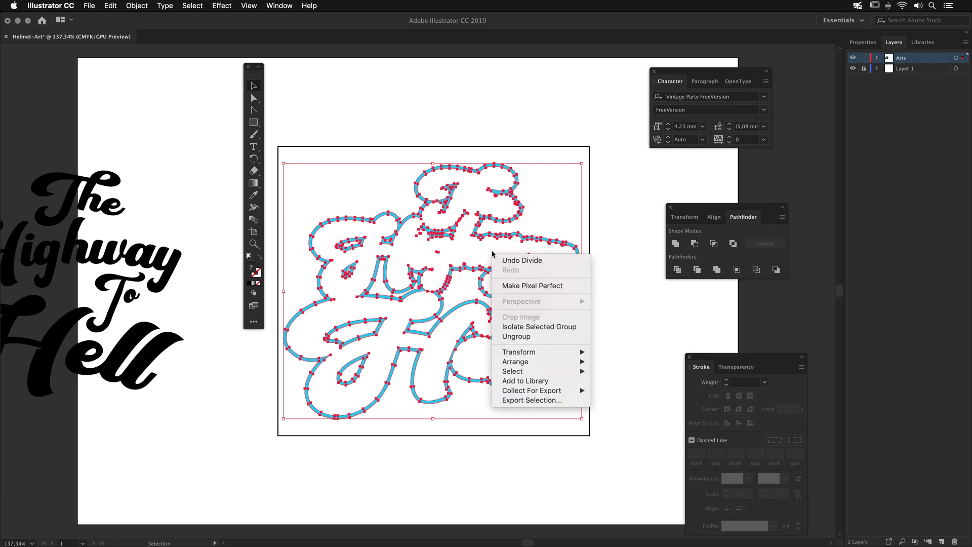
click(516, 337)
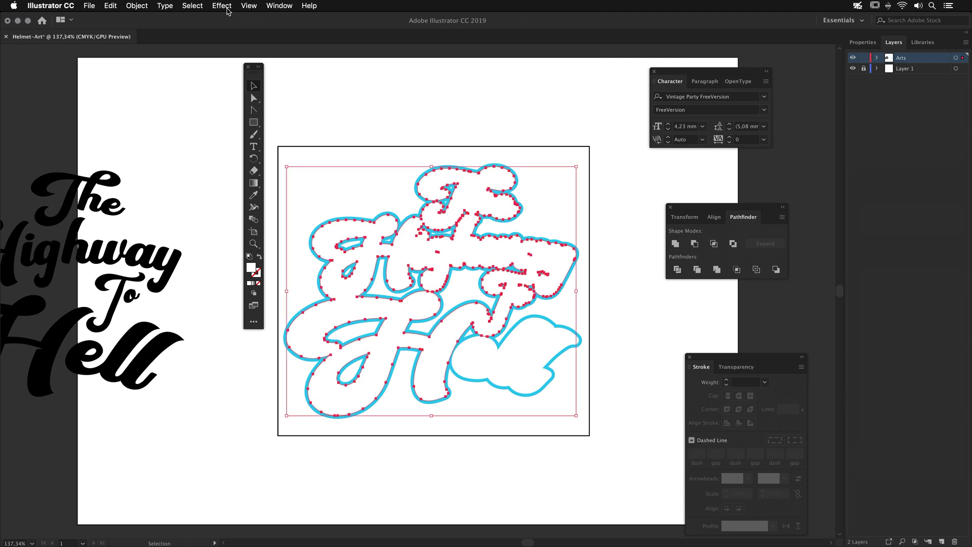
Select all white pieces sharing the same fill and stroke and delete them, leaving the blue outline.
click(195, 6)
mouse_move(207, 107)
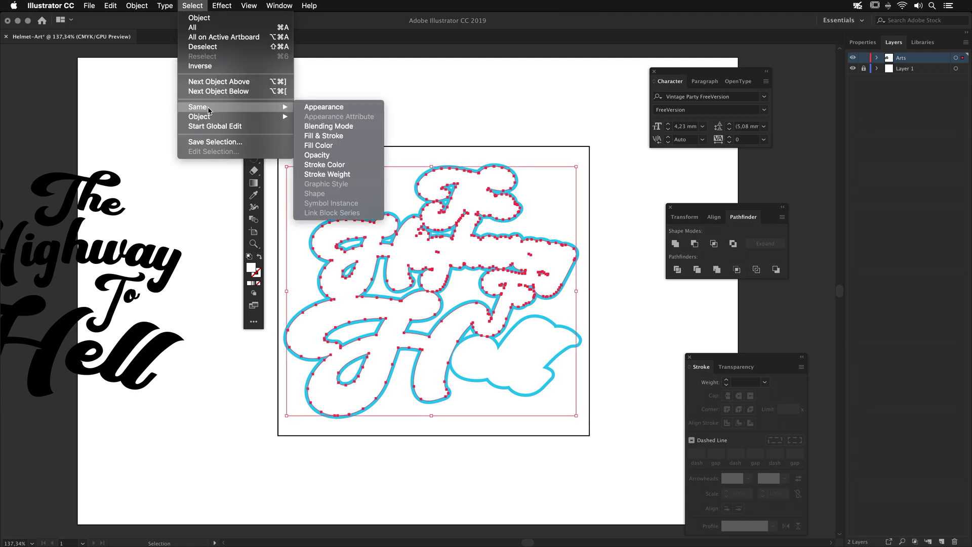
click(324, 136)
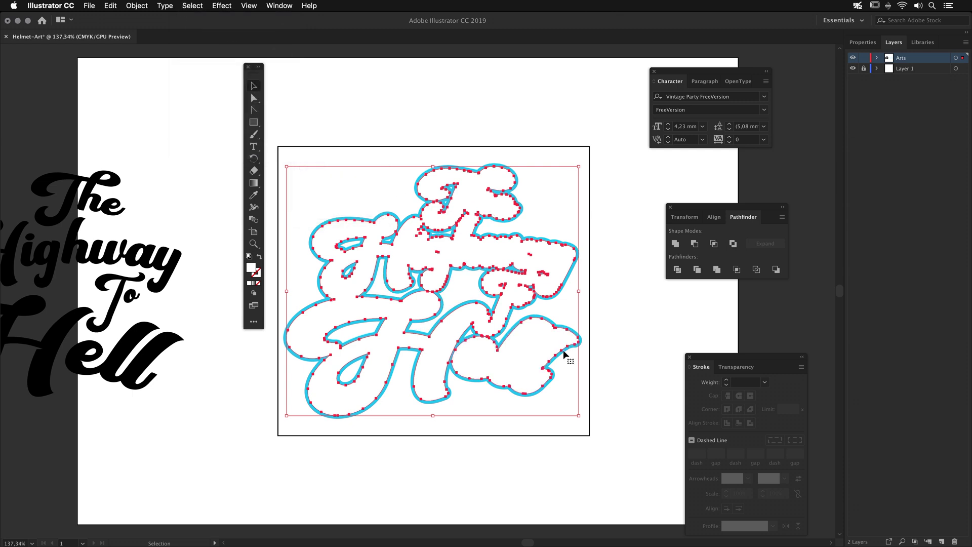
click(562, 441)
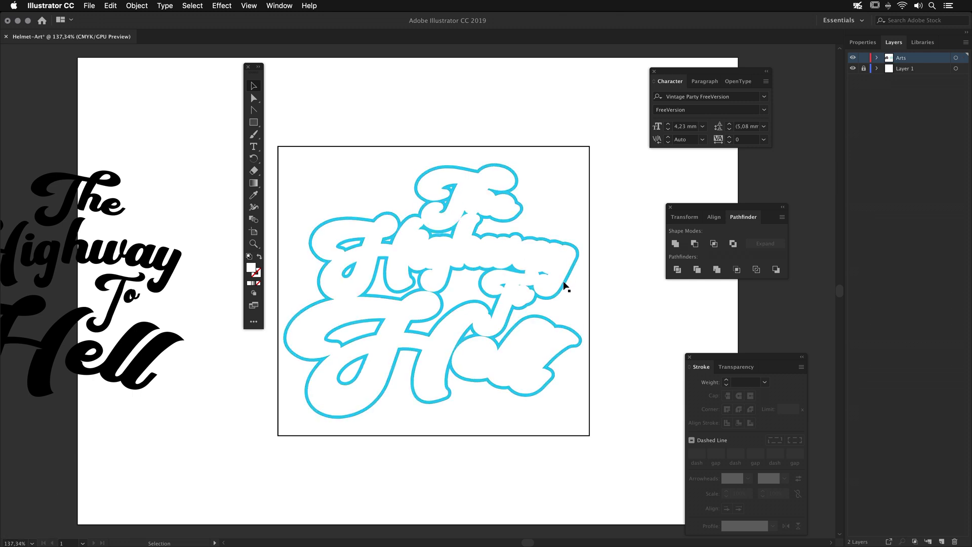
In outline view, delete the small leftover shapes between "Highway" and "To", and return to the colour preview.
key(super+y)
key(super+y)
key(a)
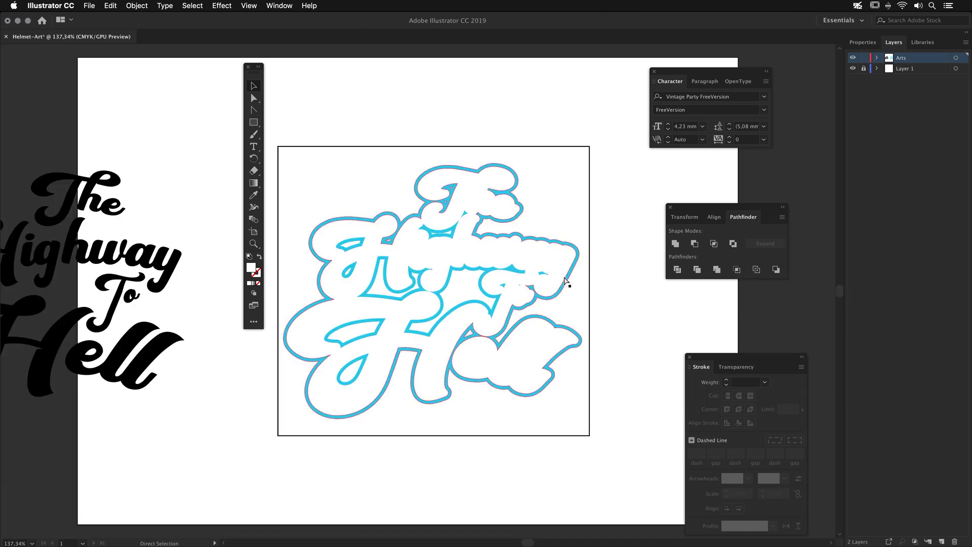
key(super+y)
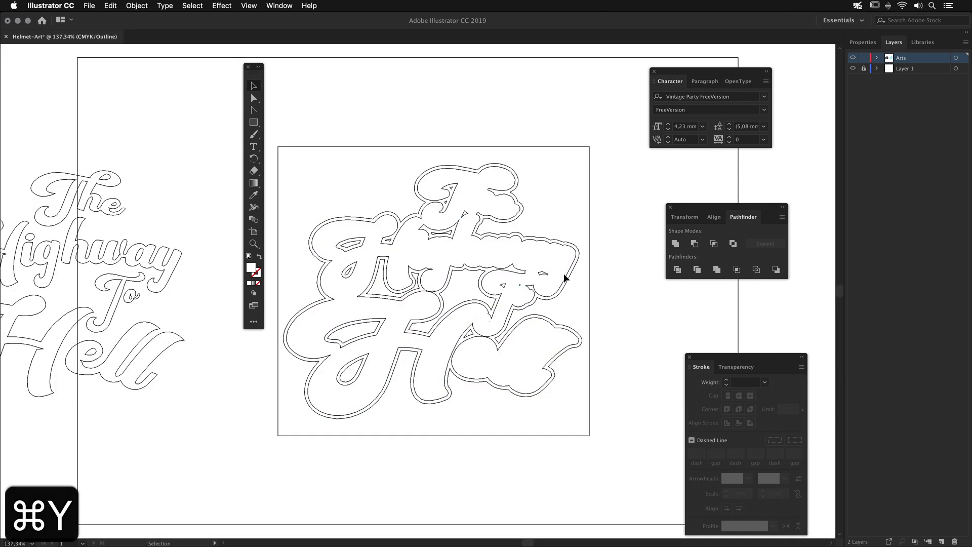
key(a)
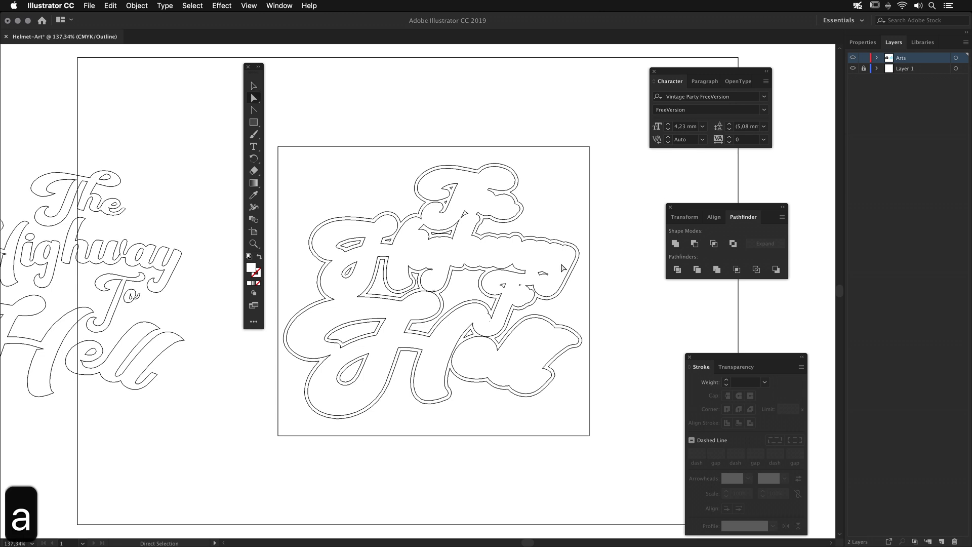
click(538, 276)
key(BackSpace)
key(BackSpace)
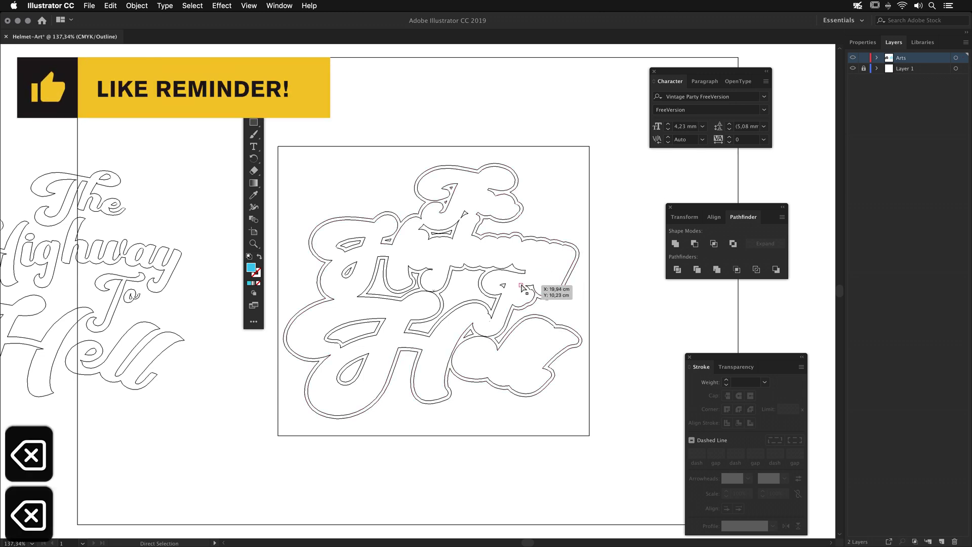
key(BackSpace)
key(cmd+y)
key(cmd+y)
key(v)
key(cmd+y)
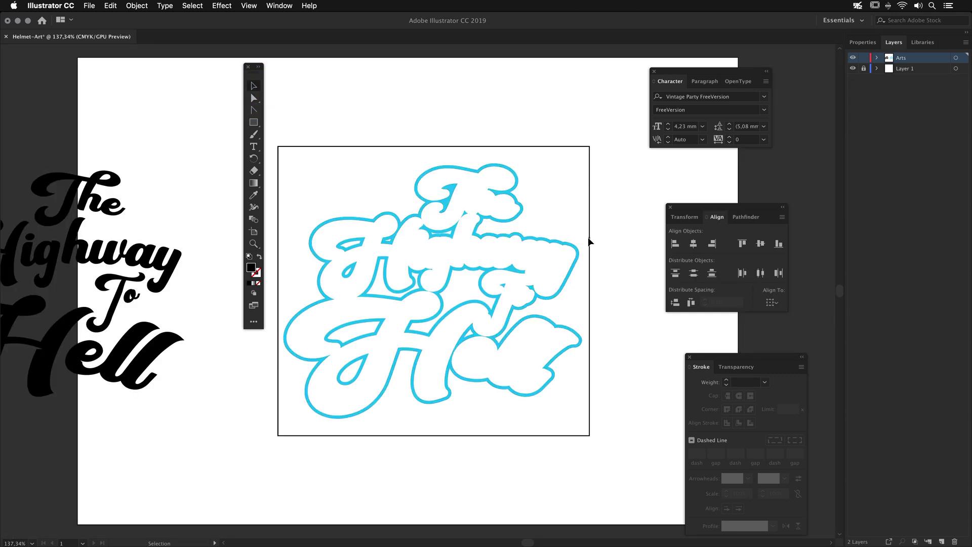
Select all blue outline pieces with the same fill colour and group them.
click(578, 249)
click(192, 6)
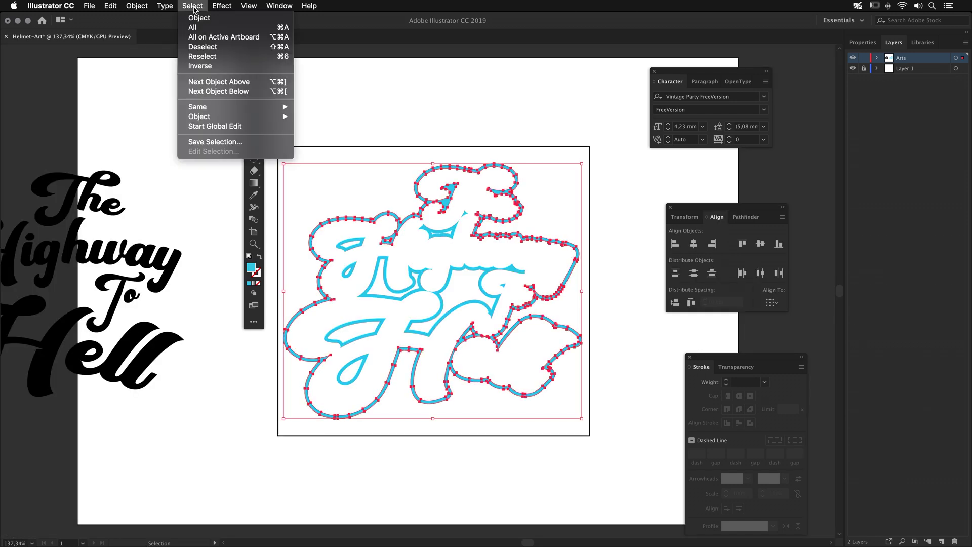
mouse_move(223, 109)
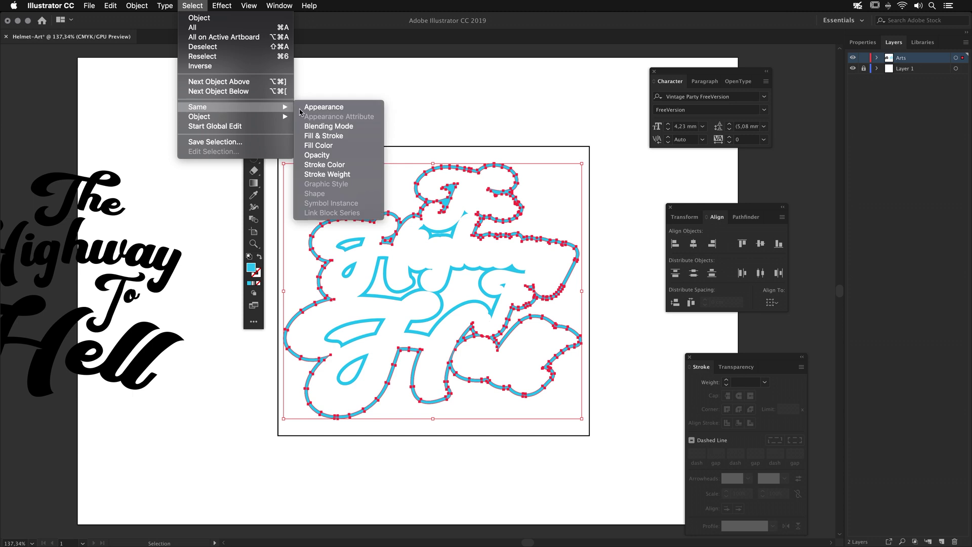
click(360, 145)
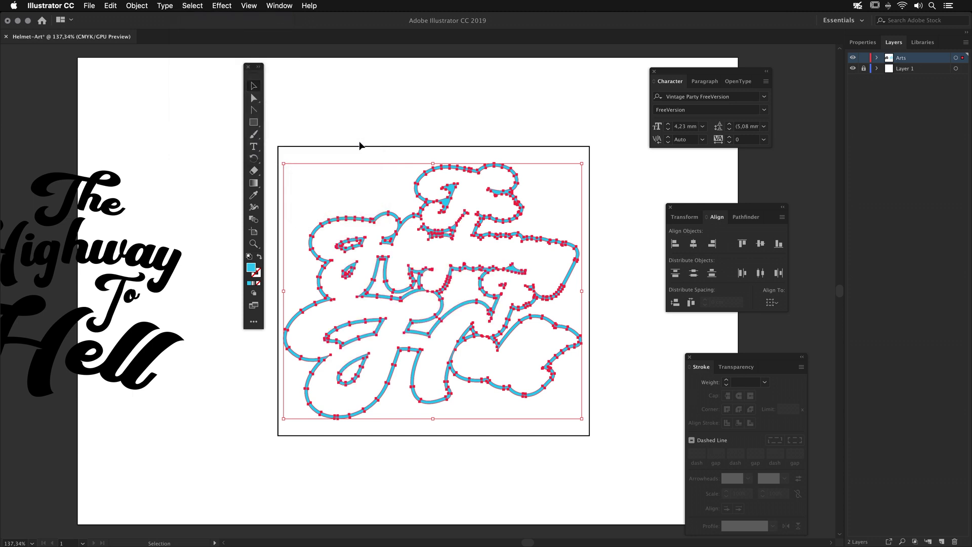
key(super+g)
Delete the leftover unfilled paths inside the lettering, keeping the grouped blue outline.
click(624, 144)
drag(617, 126, 253, 471)
key(shift)
shift+click(517, 180)
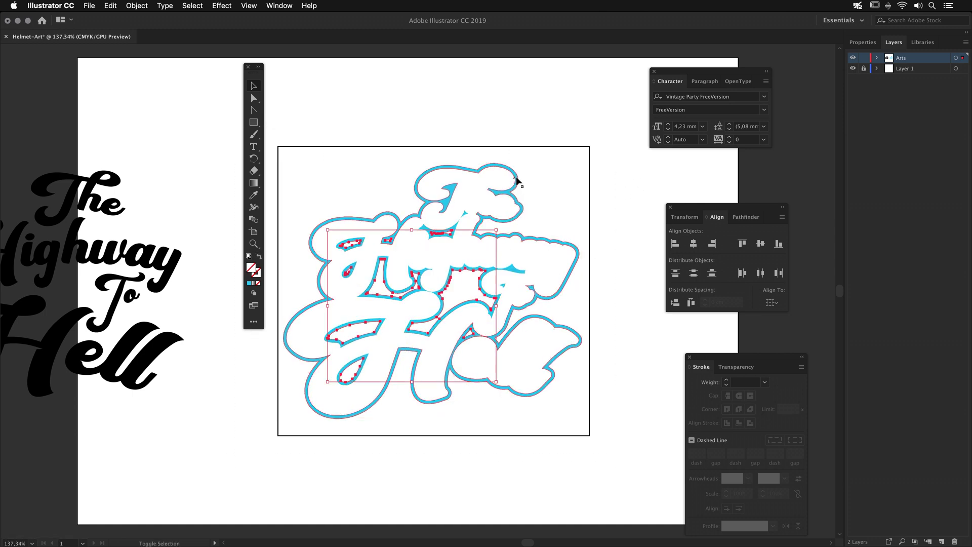
key(BackSpace)
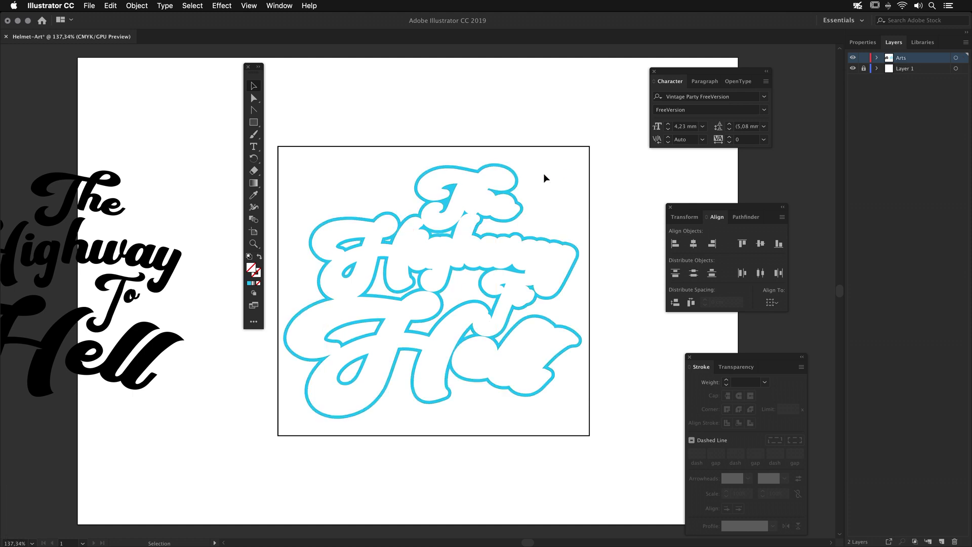
Align the black lettering and the blue outline on their horizontal centres and move both into the rectangle.
drag(613, 101, 77, 406)
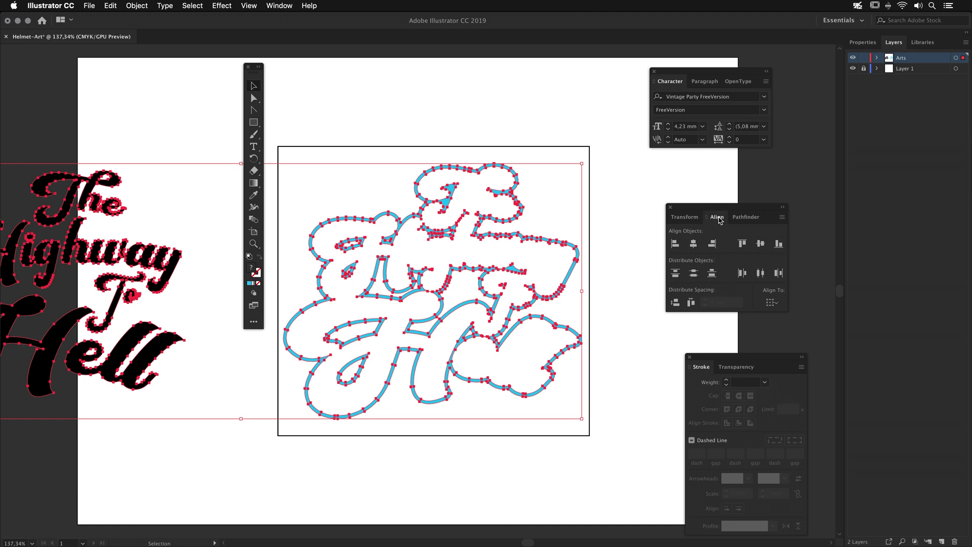
click(694, 243)
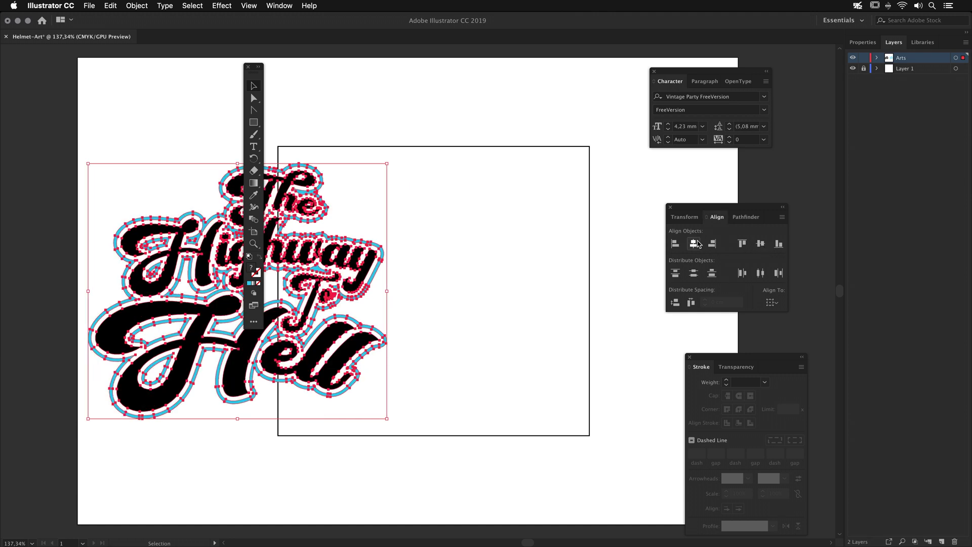
drag(306, 247, 516, 237)
Scale the combined black lettering and blue outline up slightly to nearly fill the rectangle's width.
click(593, 389)
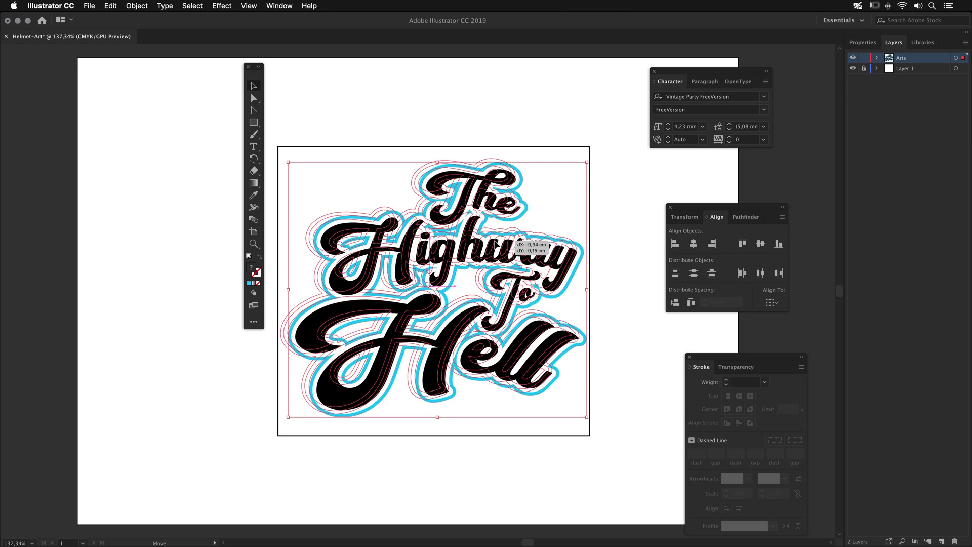
key(super+z)
drag(580, 413, 588, 424)
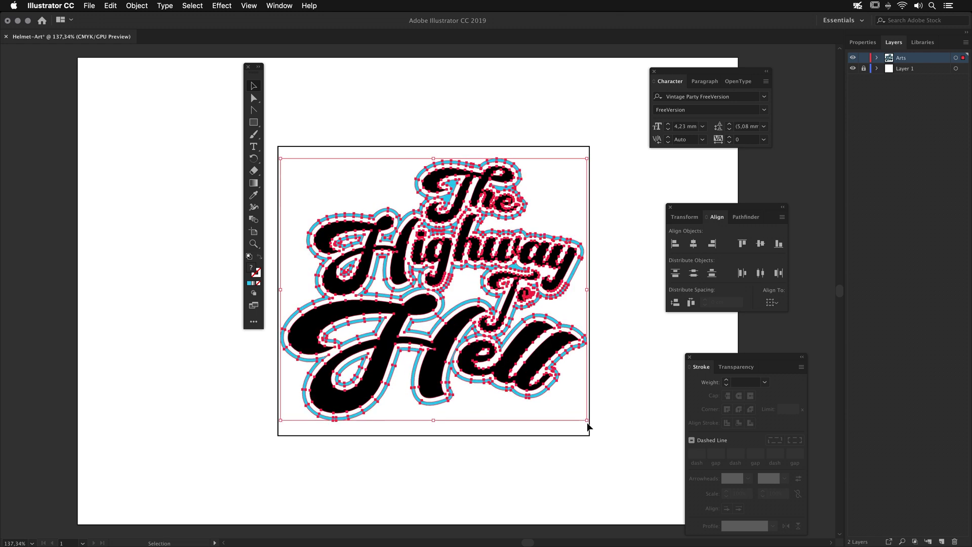
click(616, 266)
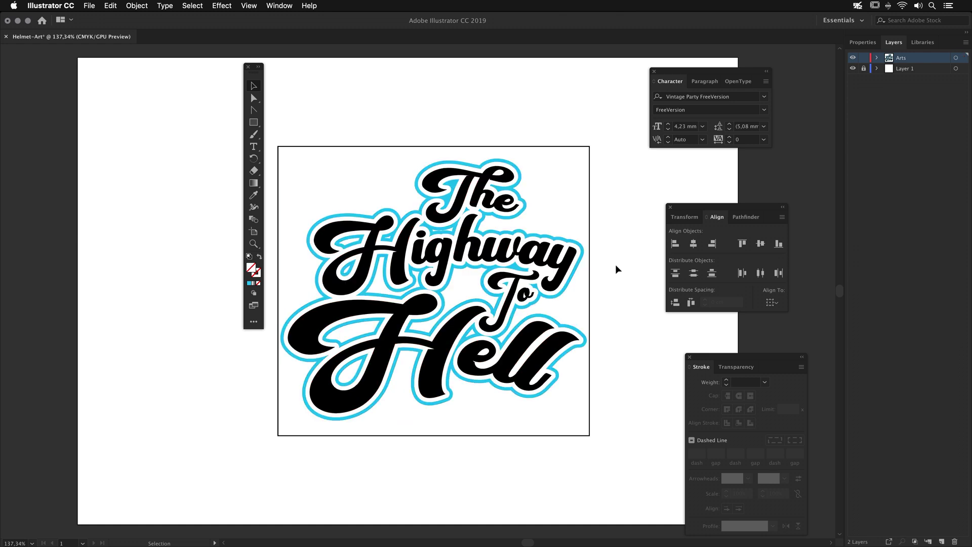
Recolour the grouped blue outline black by sampling the fill of the lettering with the Eyedropper, and deselect it.
click(582, 267)
click(580, 268)
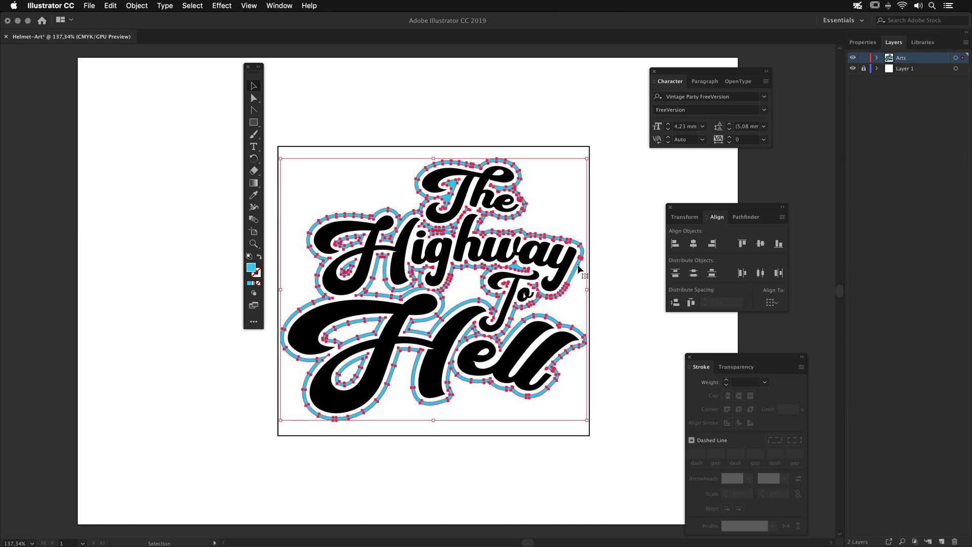
key(i)
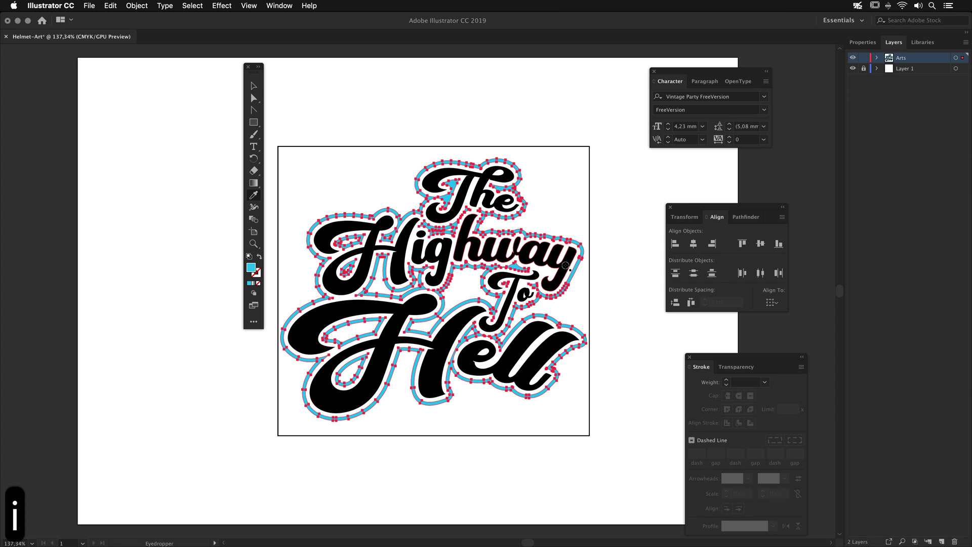
click(566, 266)
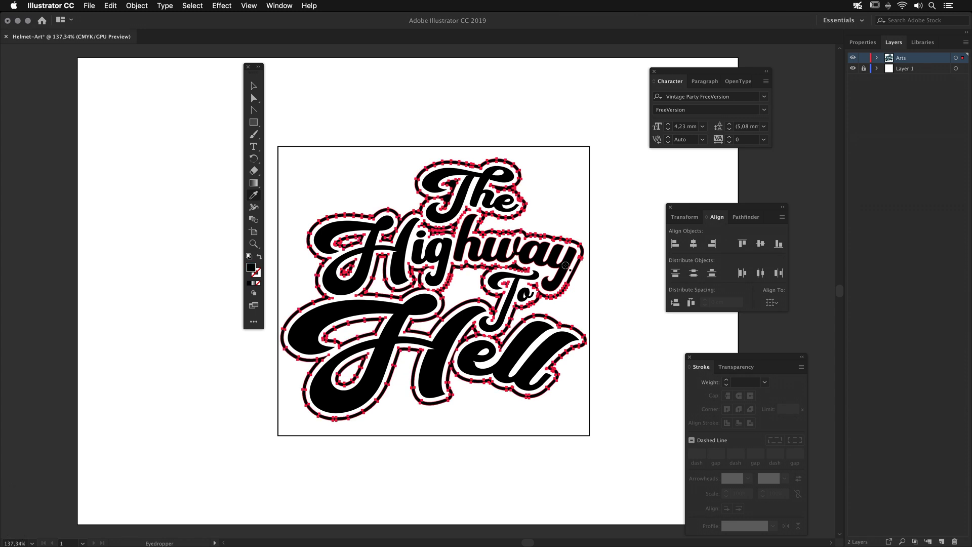
key(v)
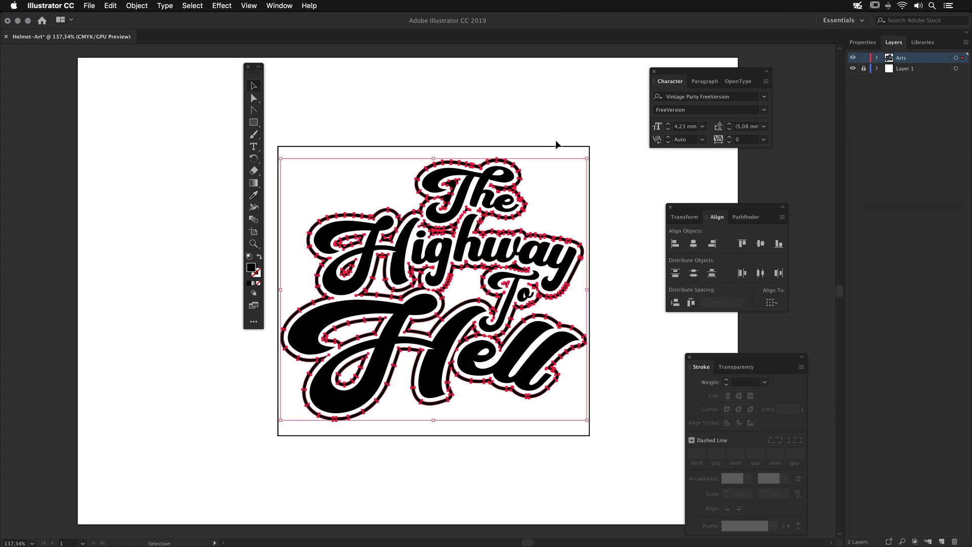
click(556, 146)
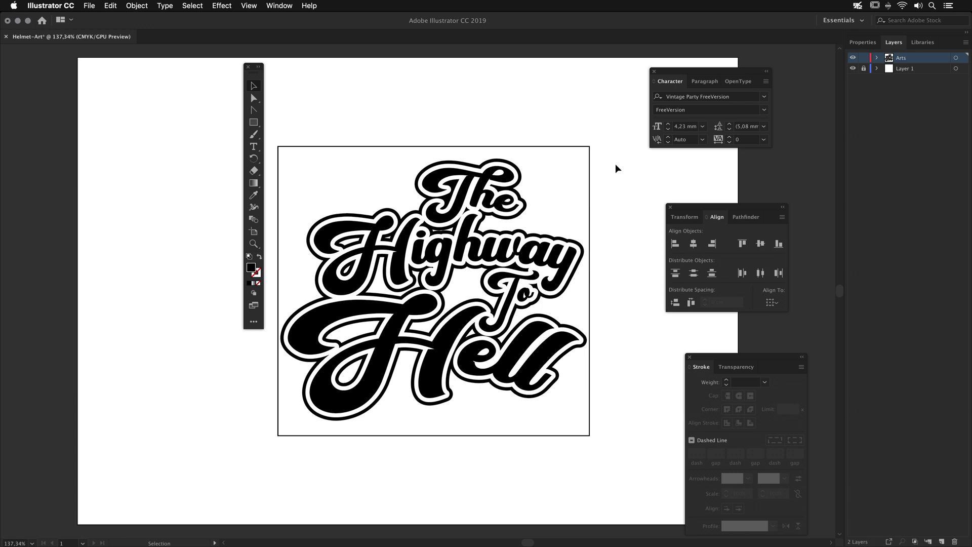
Save a copy of the Helmet-Art document to the Desktop in Illustrator EPS format.
click(89, 6)
click(115, 91)
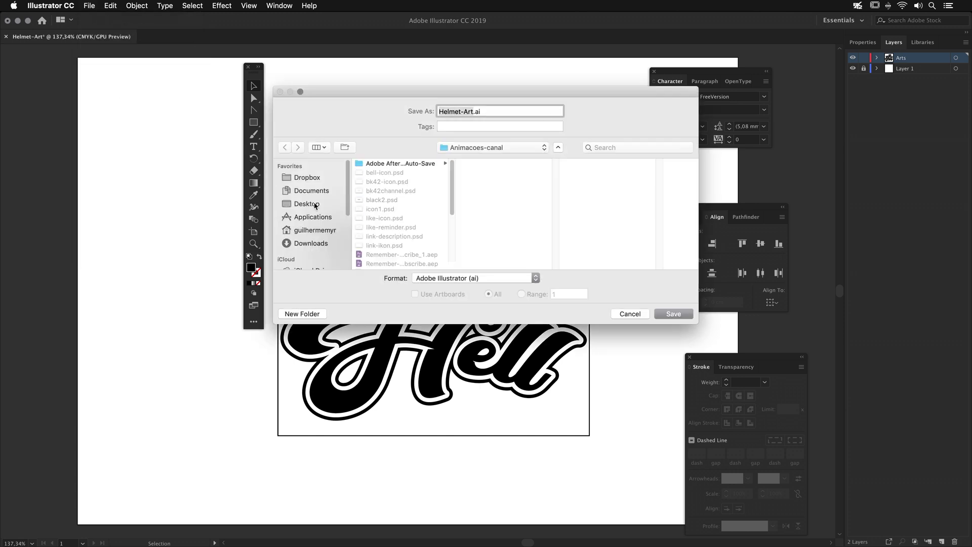
click(315, 205)
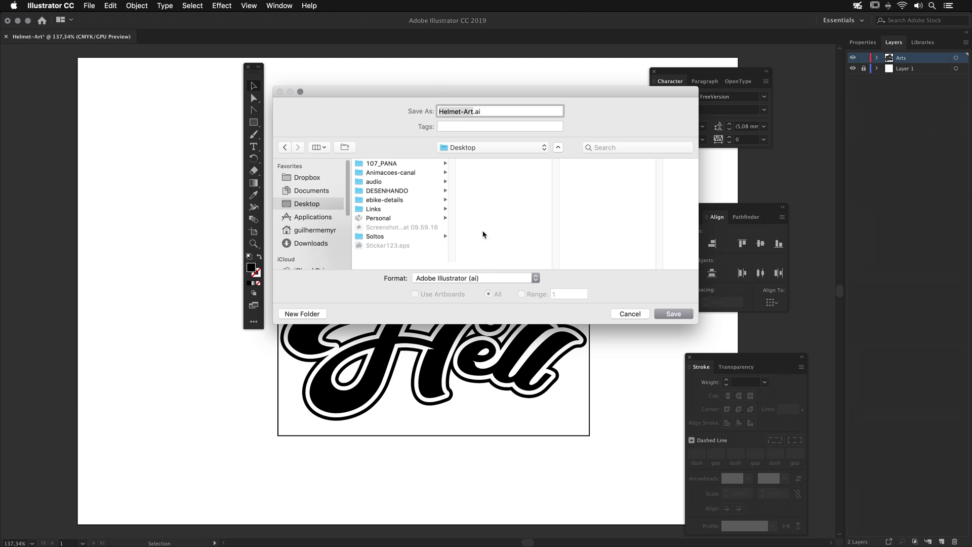
click(498, 278)
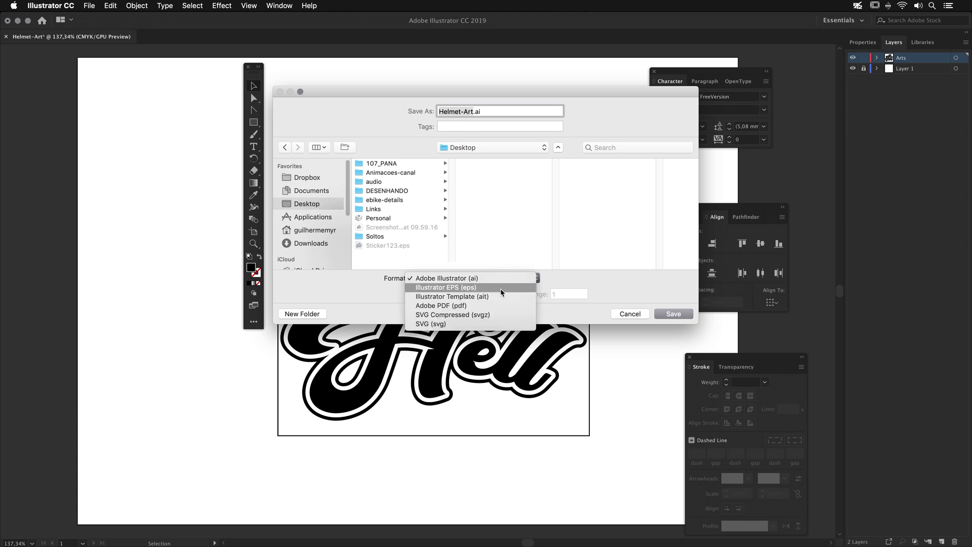
click(502, 288)
click(666, 314)
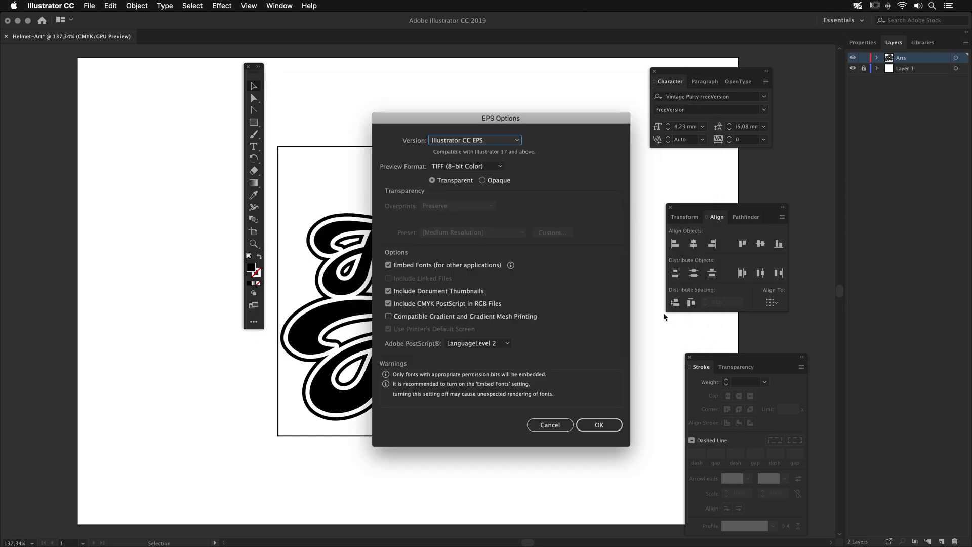
Set the EPS version to Illustrator 10 EPS and finish the export with the other options at their defaults.
click(518, 140)
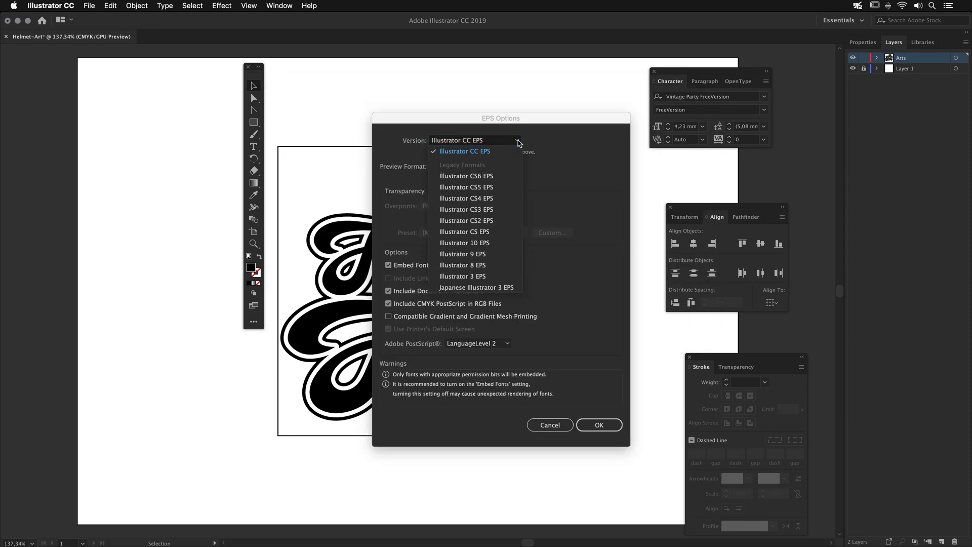
click(497, 245)
click(599, 415)
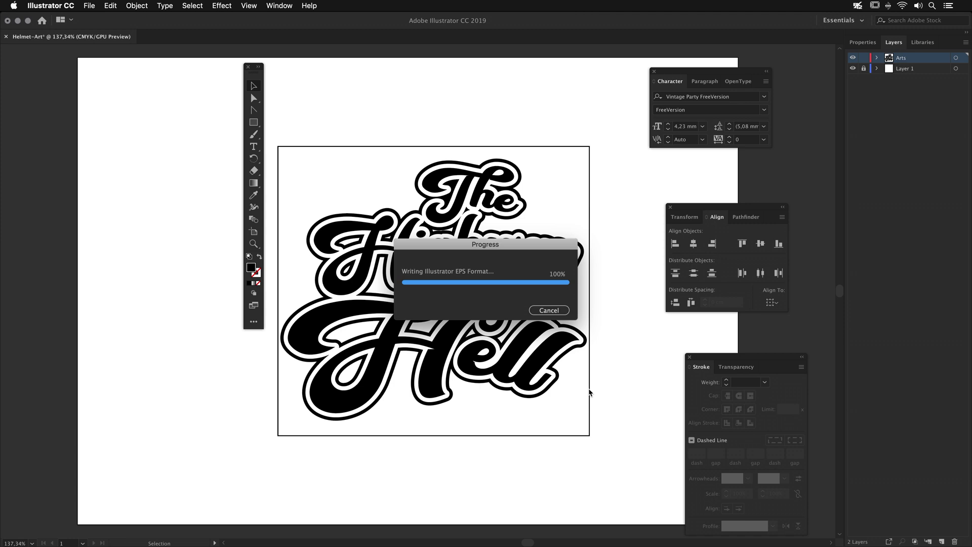